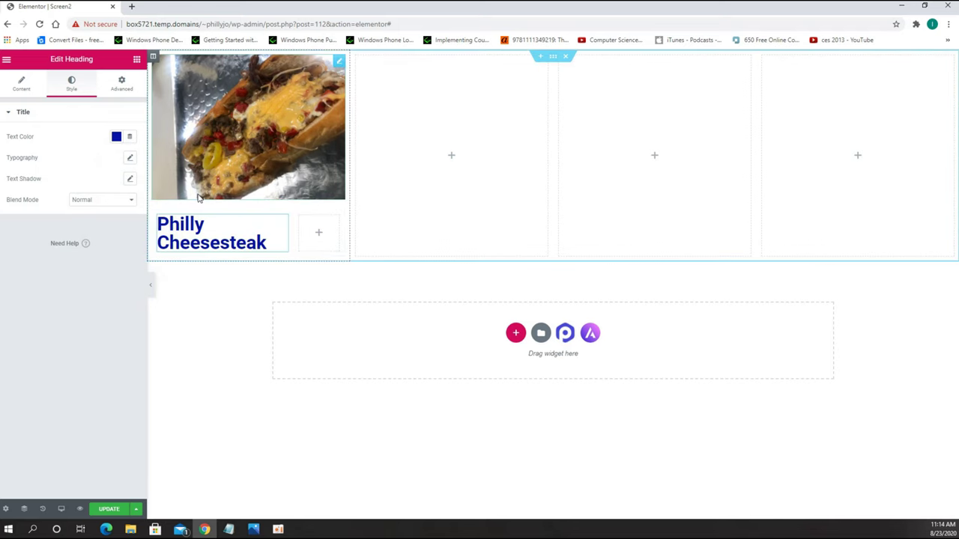
Set the Philly Cheesesteak heading's typography size to 30 px.
{"action": "left_click", "coordinate": [130, 160]}
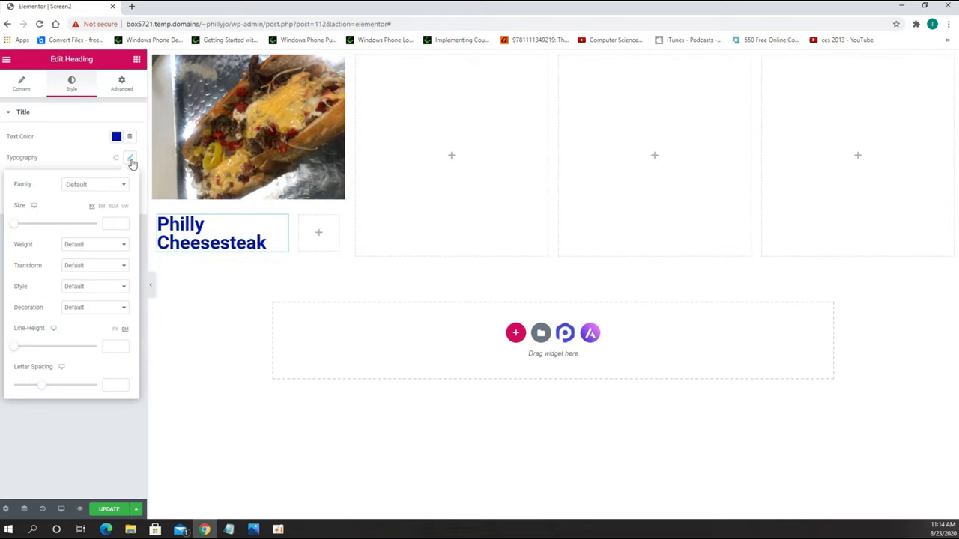
{"action": "left_click_drag", "start_coordinate": [19, 222], "coordinate": [27, 229]}
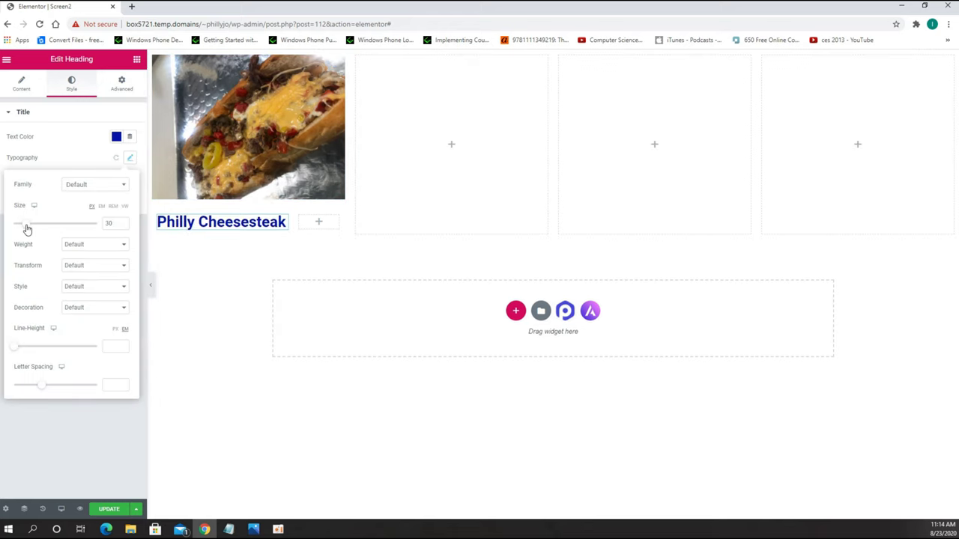
{"action": "left_click", "coordinate": [199, 282]}
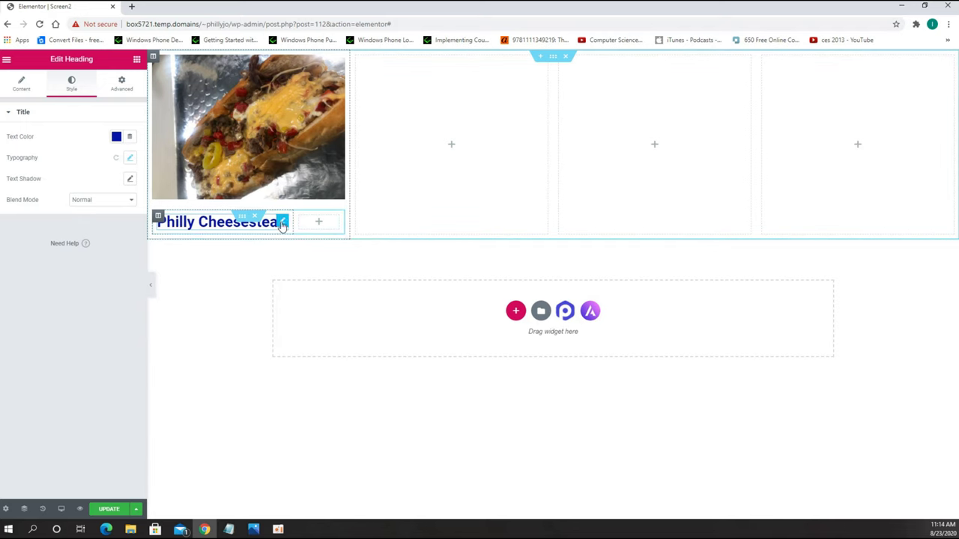
{"action": "left_click", "coordinate": [243, 224]}
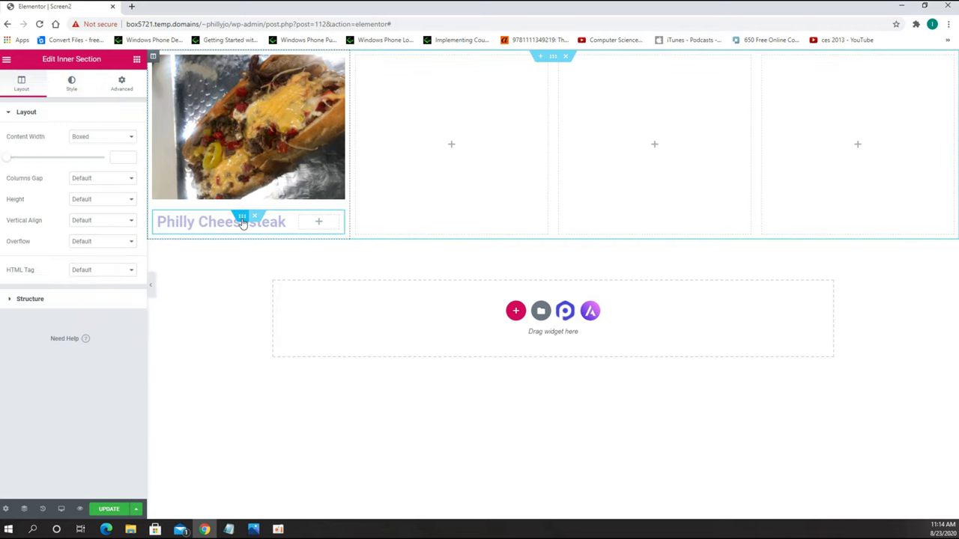
Duplicate the heading's inner section and retitle the copy 'Combo'.
{"action": "right_click", "coordinate": [242, 219]}
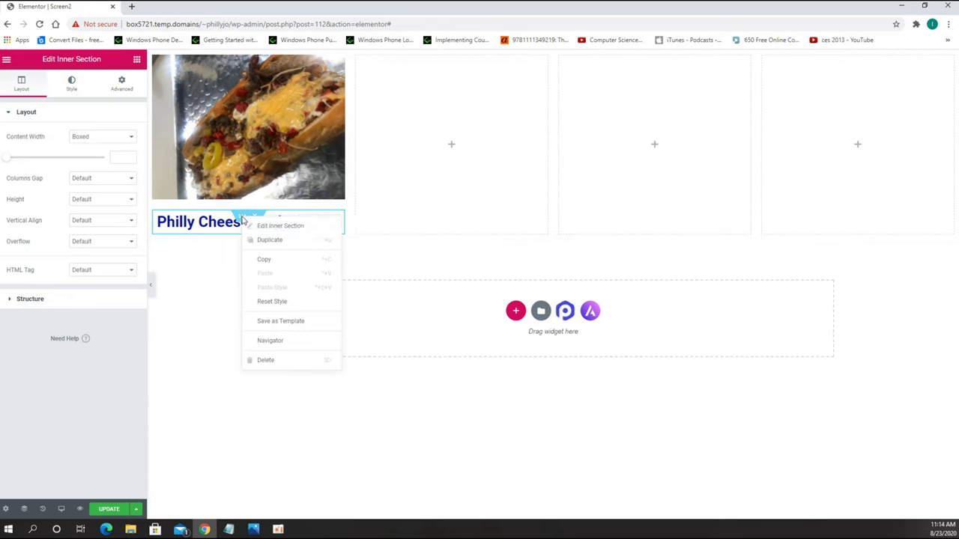
{"action": "left_click", "coordinate": [278, 241]}
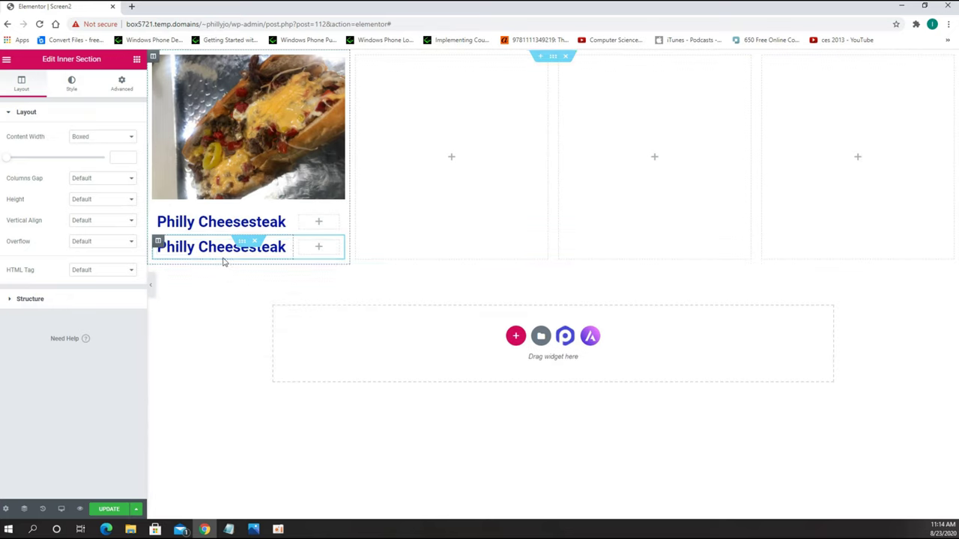
{"action": "left_click", "coordinate": [218, 248]}
{"action": "left_click", "coordinate": [97, 156]}
{"action": "key", "text": "ctrl+a"}
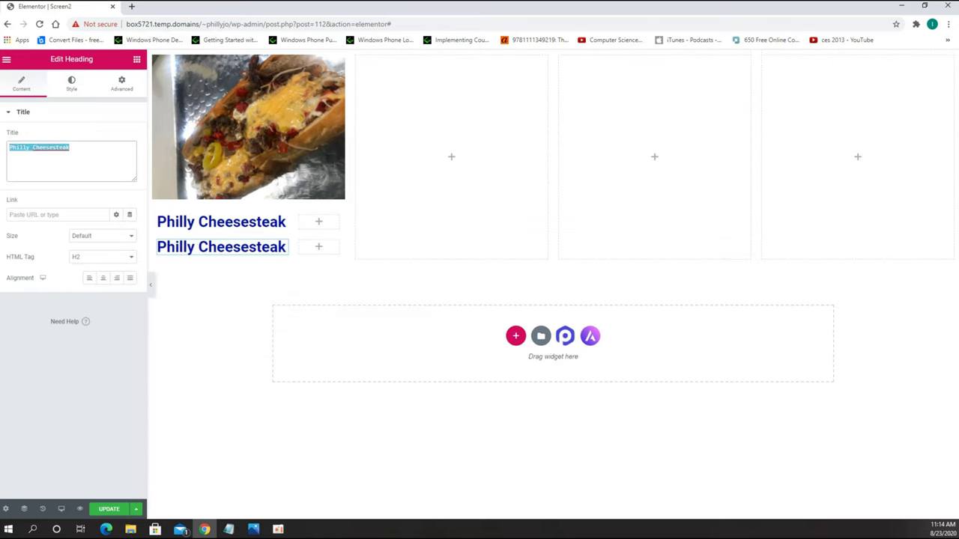
{"action": "type", "text": "Combo"}
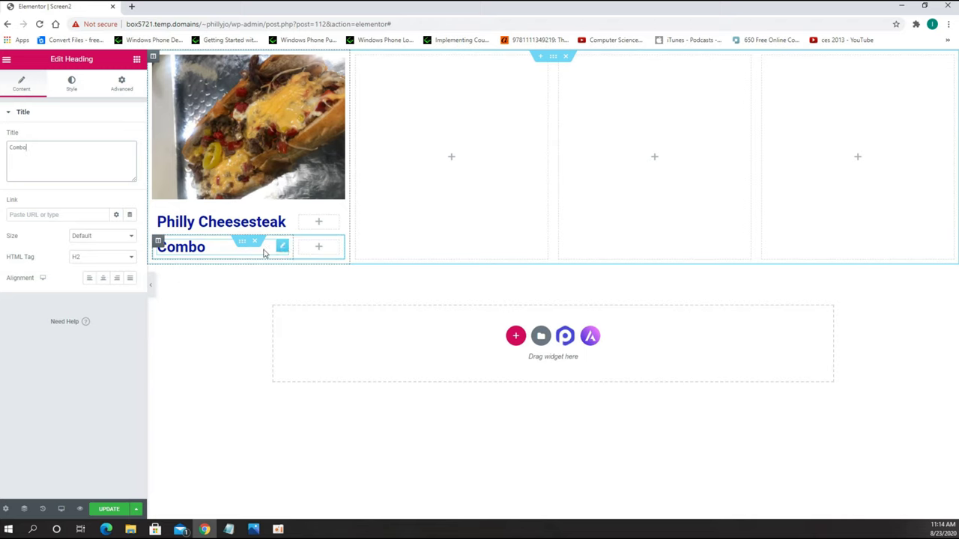
Duplicate the Combo heading, move it beside Combo, and retitle it $11.99.
{"action": "right_click", "coordinate": [281, 247]}
{"action": "left_click", "coordinate": [311, 271]}
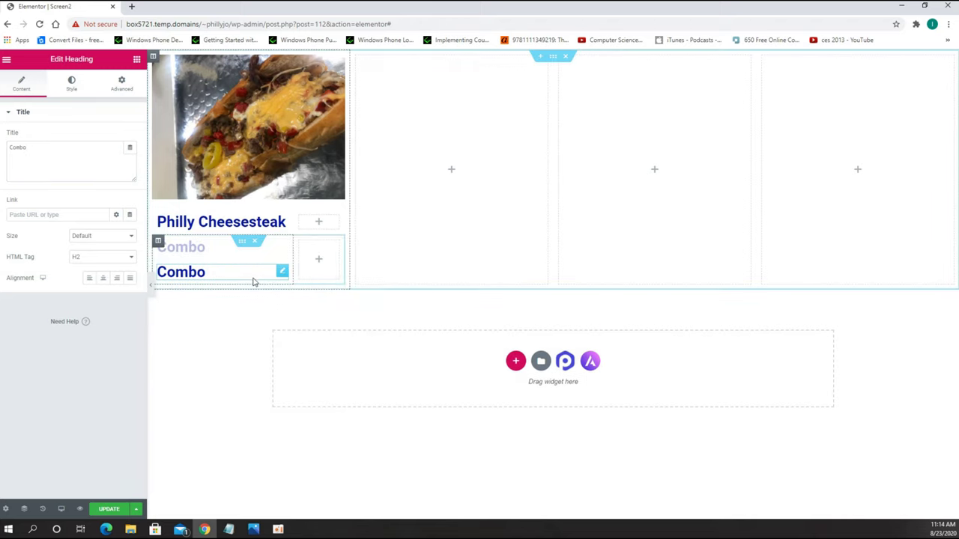
{"action": "left_click_drag", "start_coordinate": [283, 271], "coordinate": [316, 256]}
{"action": "double_click", "coordinate": [20, 149]}
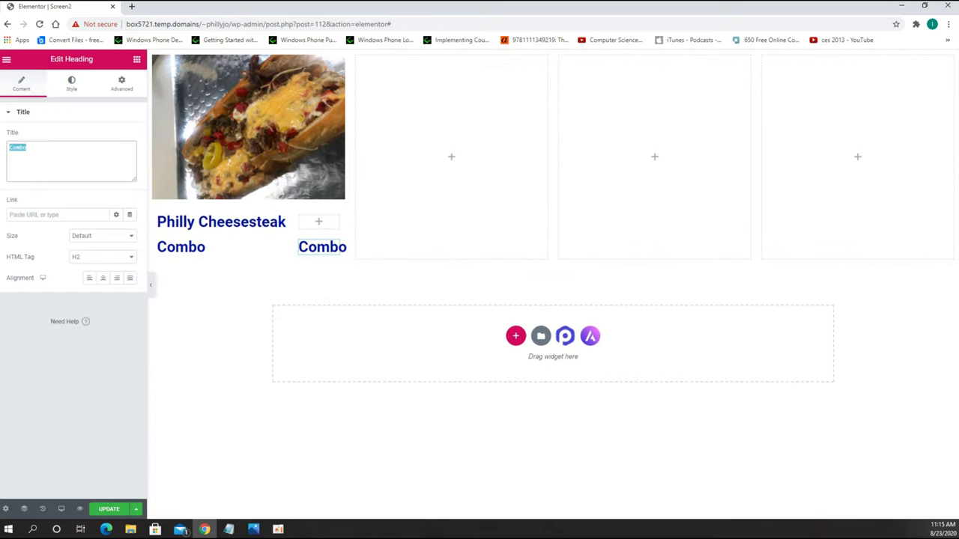
{"action": "type", "text": "$11.99"}
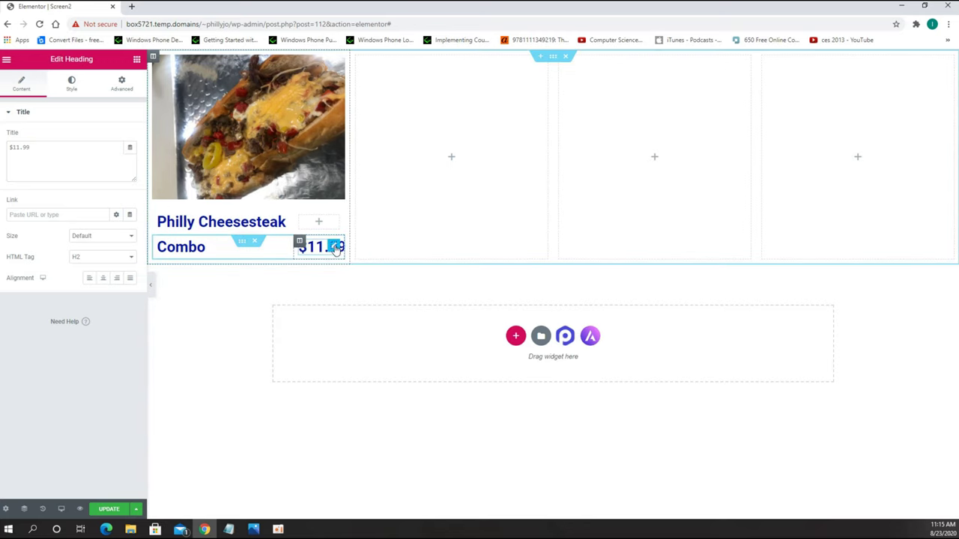
Copy the $11.99 price beside Philly Cheesesteak and change it to $8.99.
{"action": "right_click", "coordinate": [336, 250]}
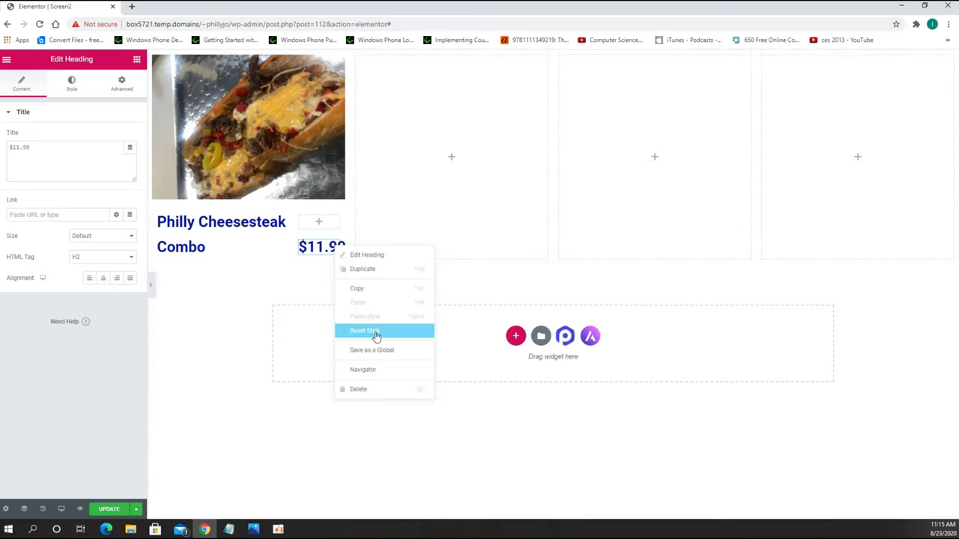
{"action": "left_click", "coordinate": [373, 279]}
{"action": "left_click_drag", "start_coordinate": [332, 270], "coordinate": [318, 220]}
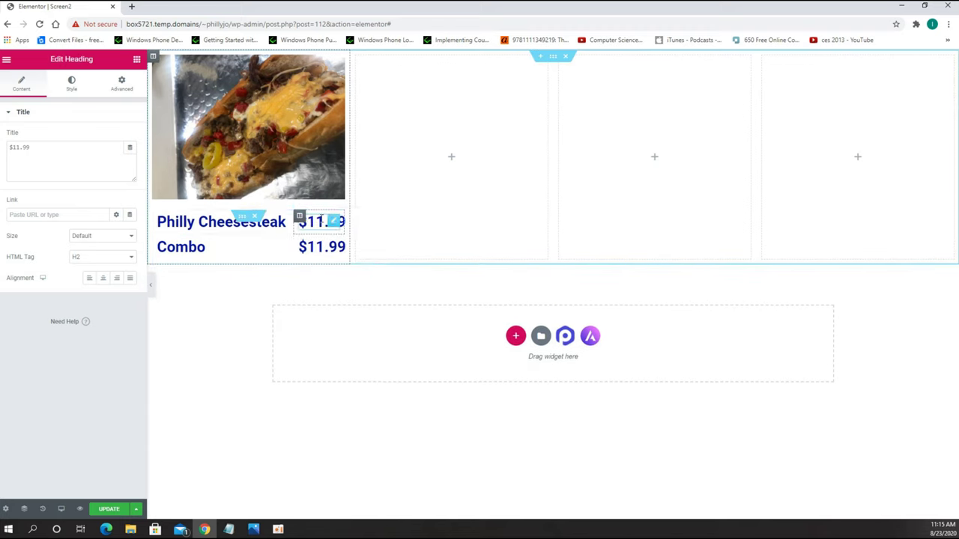
{"action": "left_click", "coordinate": [314, 221]}
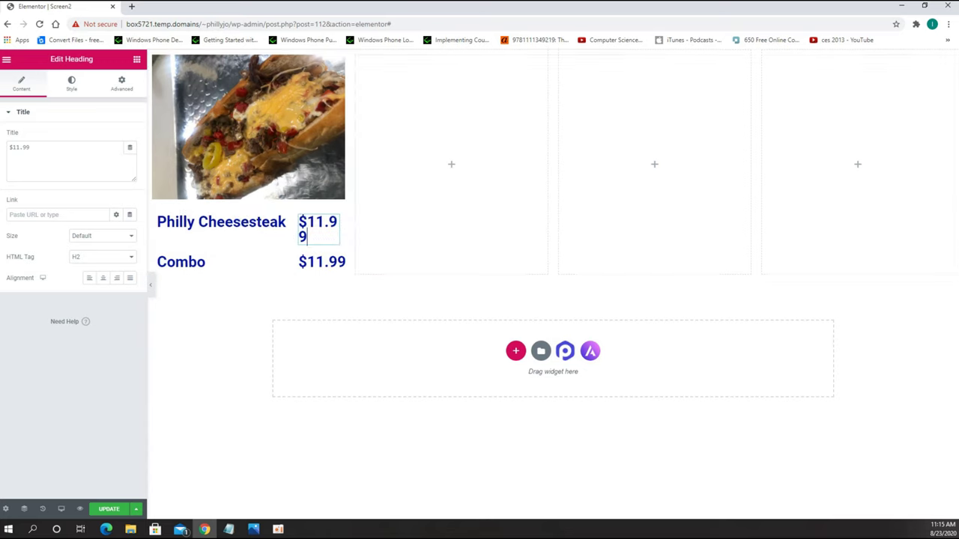
{"action": "left_click", "coordinate": [17, 148]}
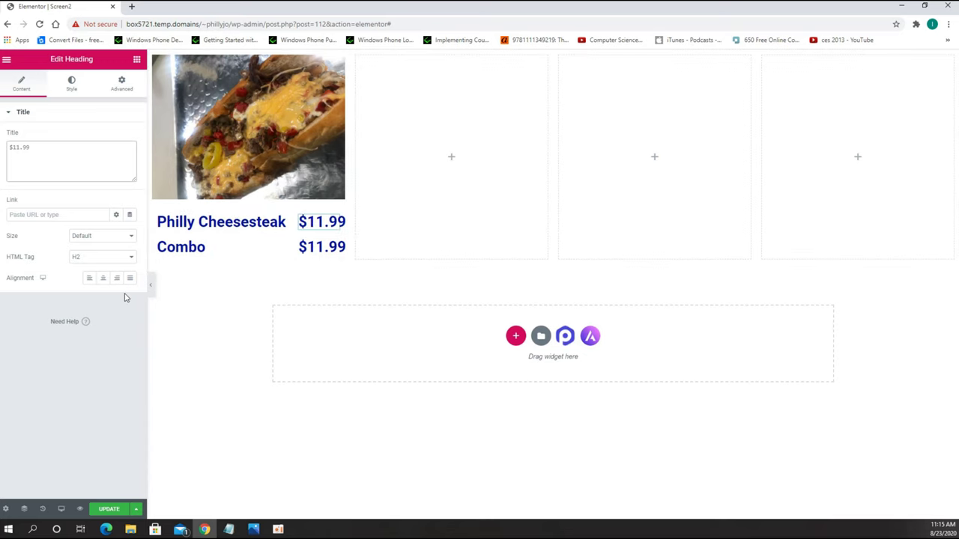
{"action": "key", "text": "BackSpace"}
{"action": "key", "text": "BackSpace"}
{"action": "type", "text": "8"}
{"action": "left_click", "coordinate": [200, 321]}
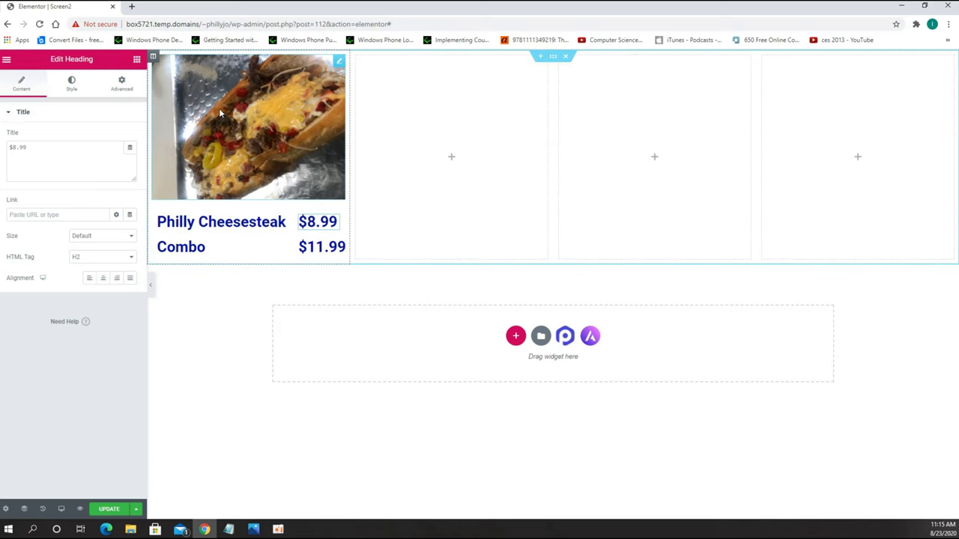
Give the first card's column a solid border, 4 wide on every side.
{"action": "left_click", "coordinate": [153, 56]}
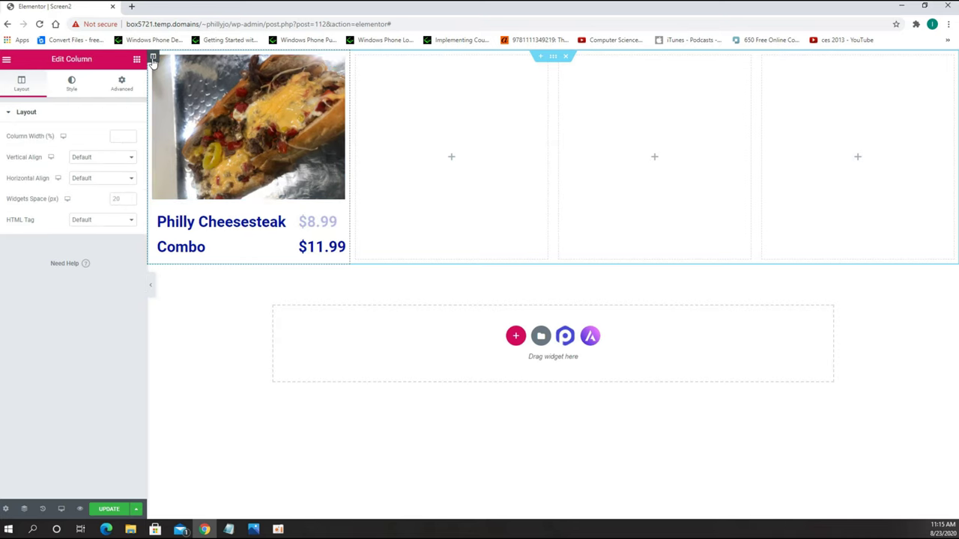
{"action": "left_click", "coordinate": [71, 84]}
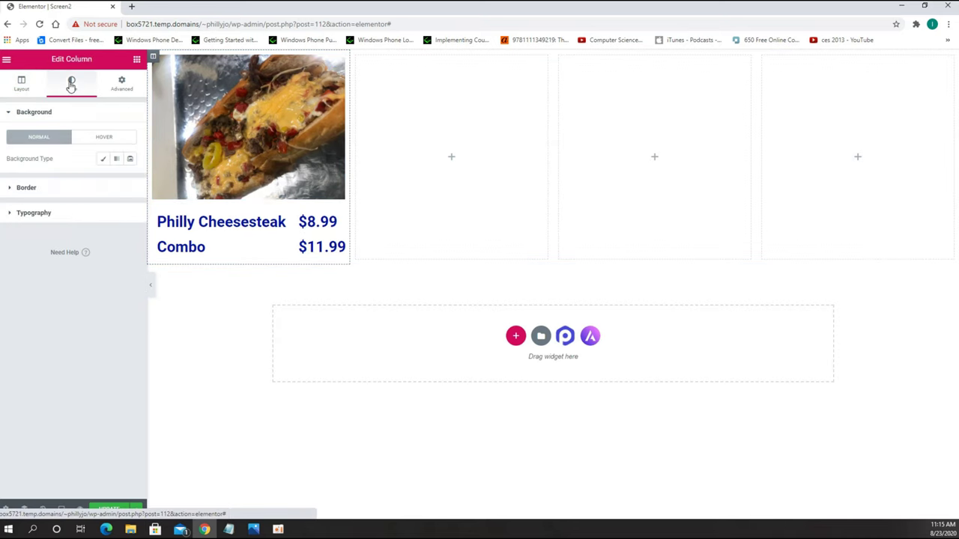
{"action": "left_click", "coordinate": [23, 190]}
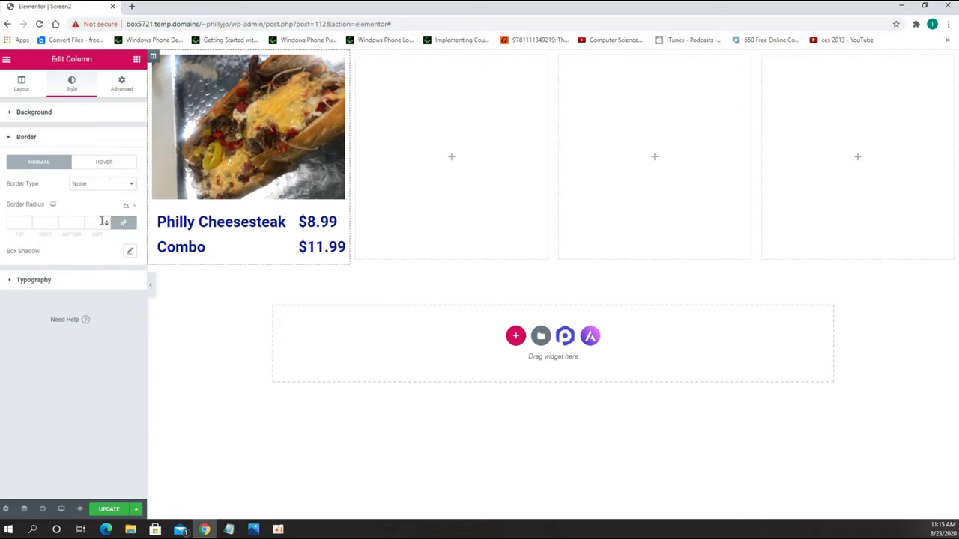
{"action": "left_click", "coordinate": [127, 184]}
{"action": "left_click", "coordinate": [97, 217]}
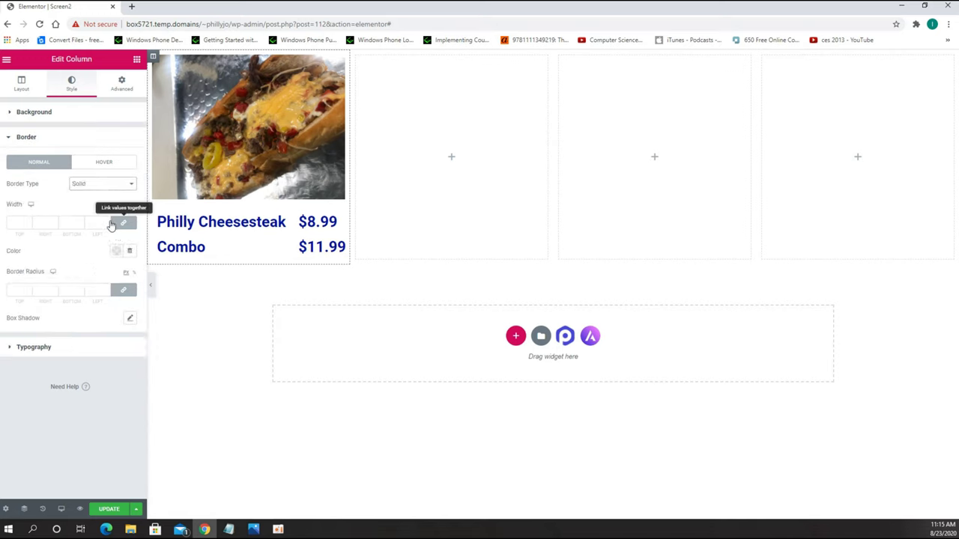
{"action": "left_click", "coordinate": [29, 222]}
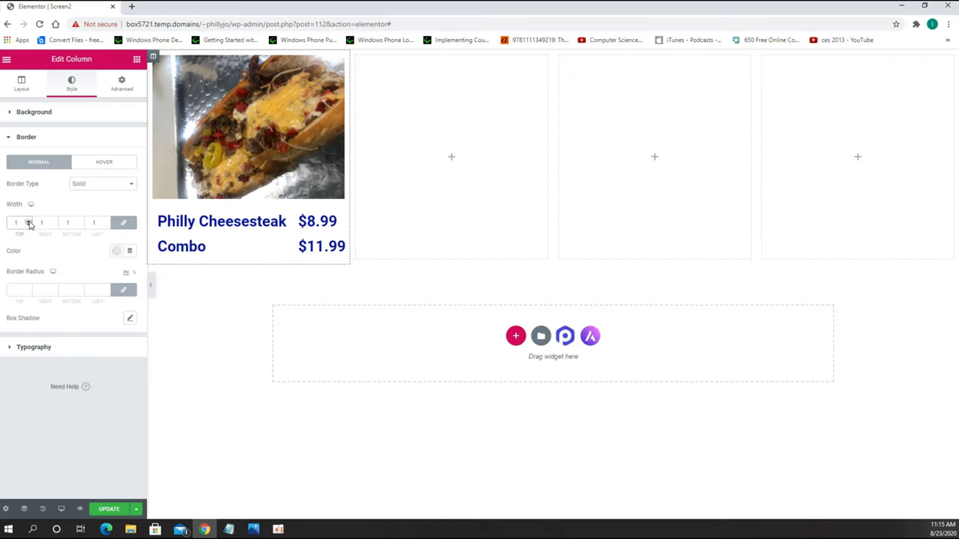
{"action": "left_click", "coordinate": [28, 221]}
{"action": "left_click", "coordinate": [28, 221]}
{"action": "left_click", "coordinate": [29, 221]}
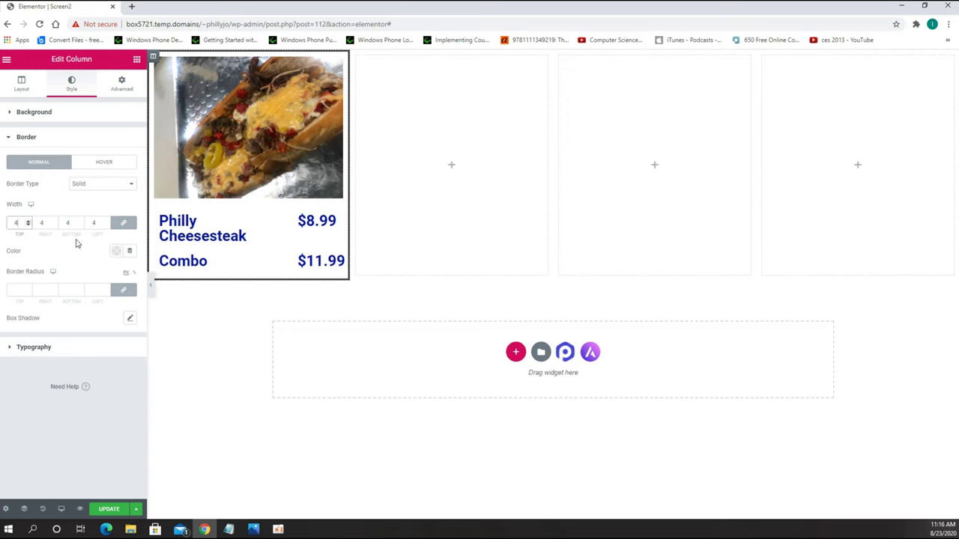
Set the column's border colour to #0515A7.
{"action": "left_click", "coordinate": [116, 253]}
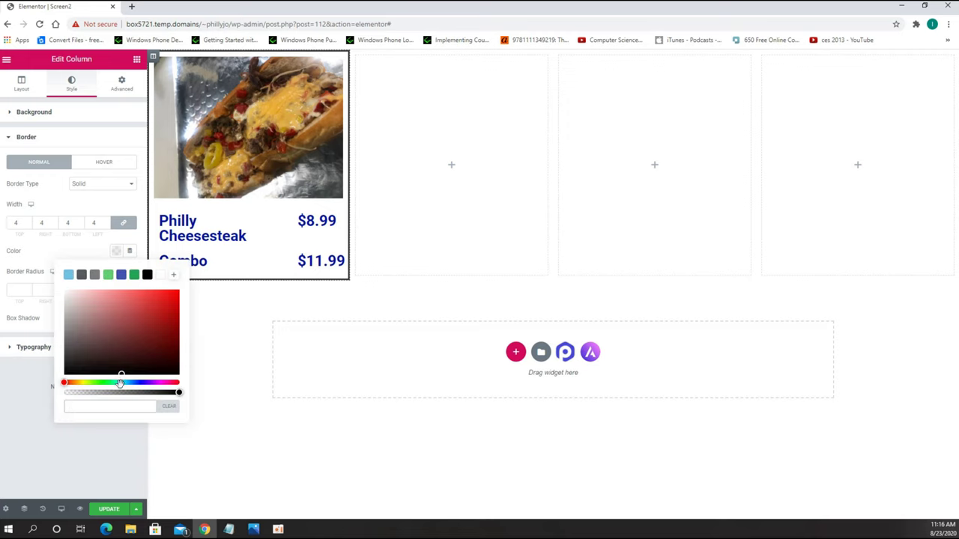
{"action": "right_click", "coordinate": [108, 409]}
{"action": "left_click", "coordinate": [152, 315]}
{"action": "key", "text": "Return"}
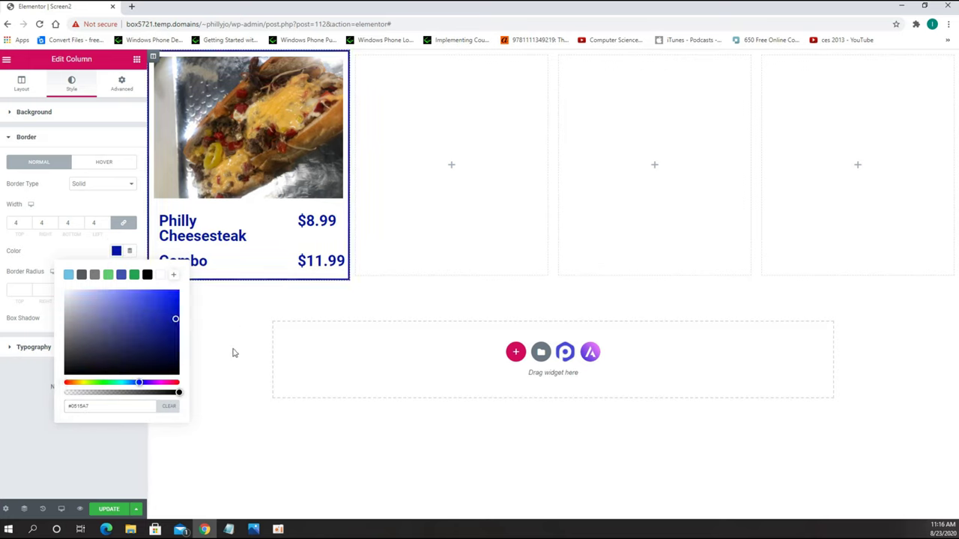
{"action": "left_click", "coordinate": [116, 252]}
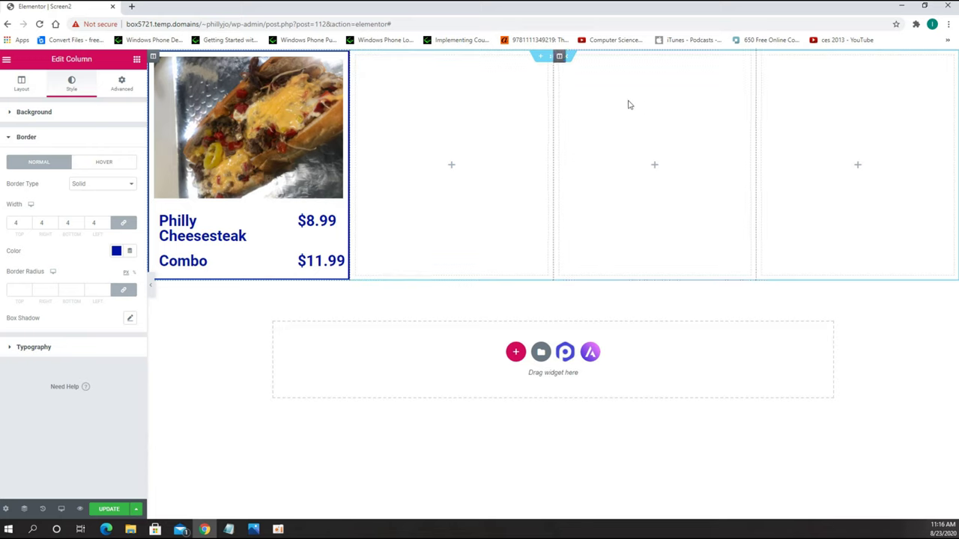
Delete the three empty columns beside the menu card.
{"action": "right_click", "coordinate": [358, 57]}
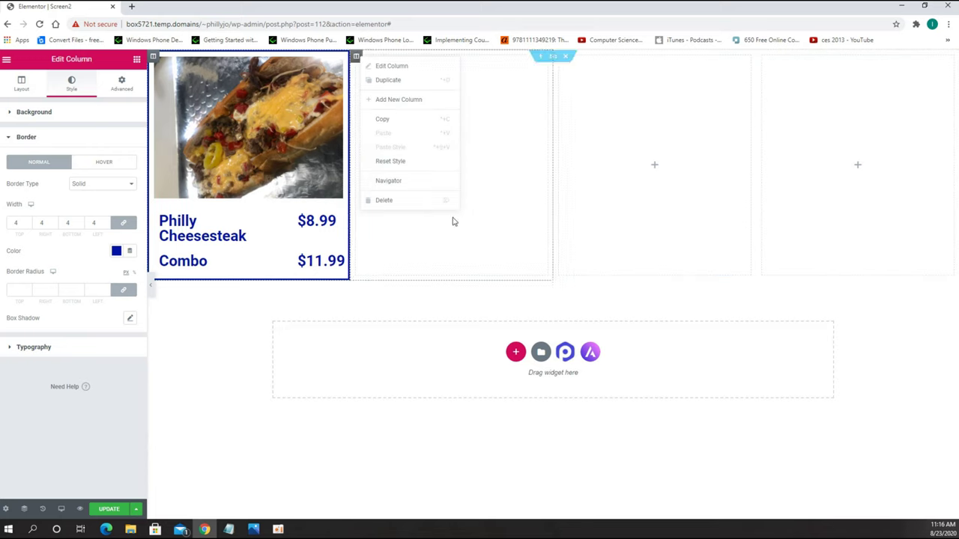
{"action": "left_click", "coordinate": [404, 200]}
{"action": "right_click", "coordinate": [427, 59]}
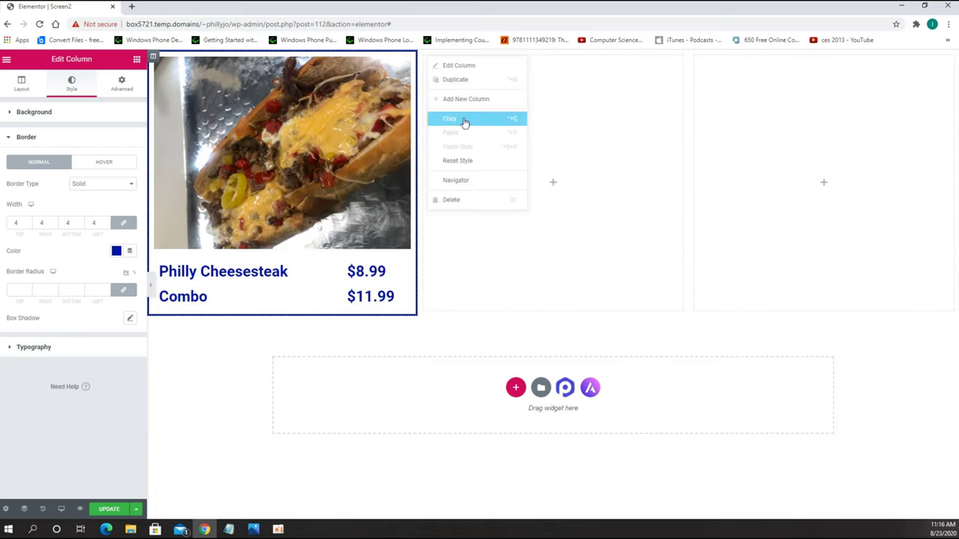
{"action": "left_click", "coordinate": [460, 199]}
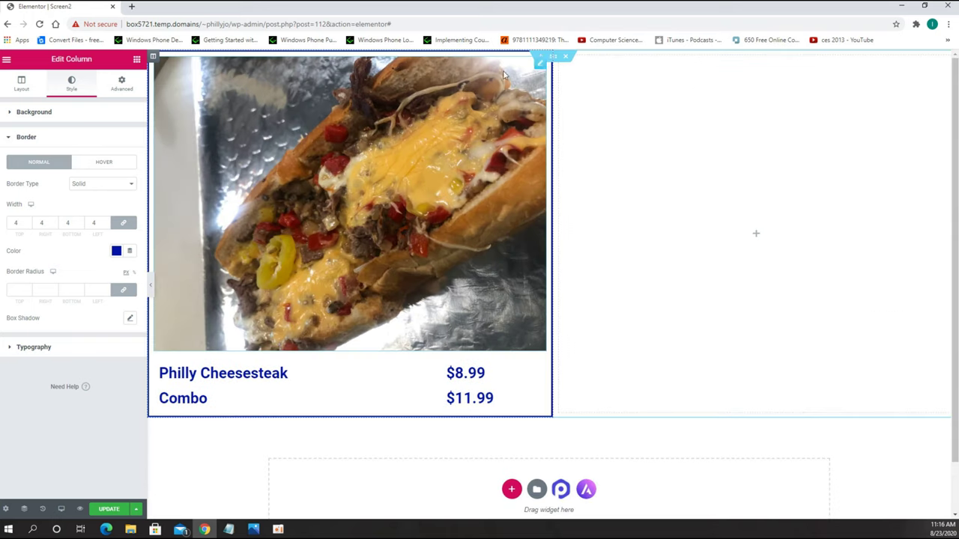
{"action": "right_click", "coordinate": [559, 58]}
{"action": "left_click", "coordinate": [593, 206]}
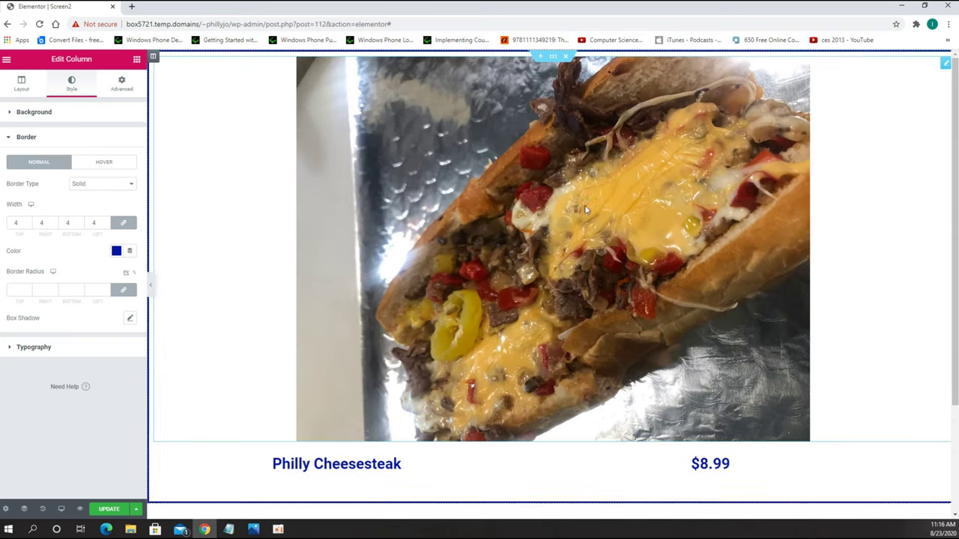
Duplicate the Philly Cheesesteak card column three times so the row holds four cards.
{"action": "right_click", "coordinate": [154, 58]}
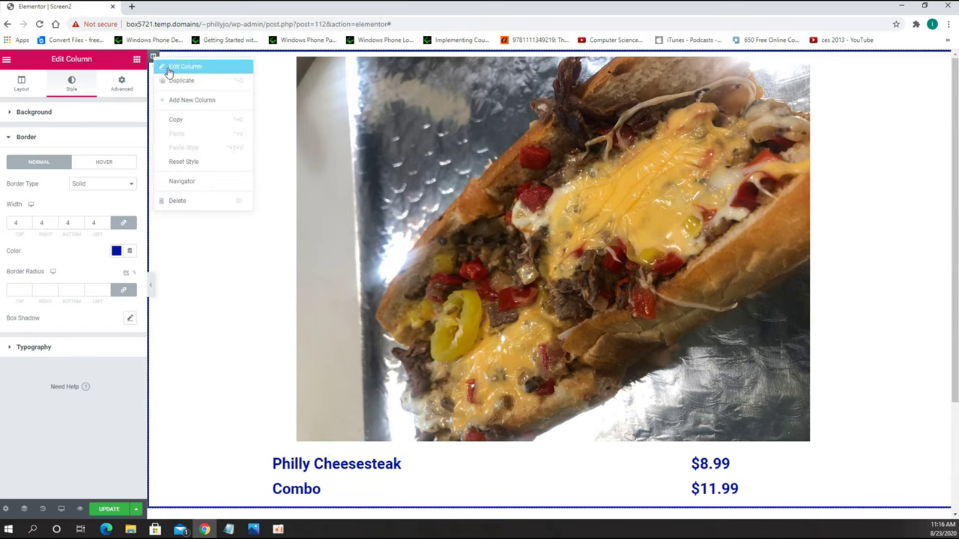
{"action": "left_click", "coordinate": [178, 83]}
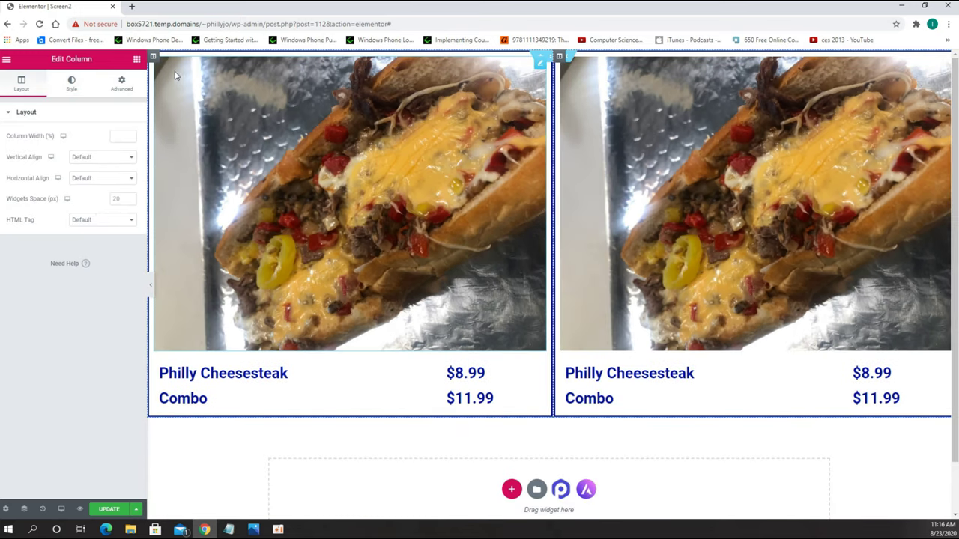
{"action": "right_click", "coordinate": [154, 57]}
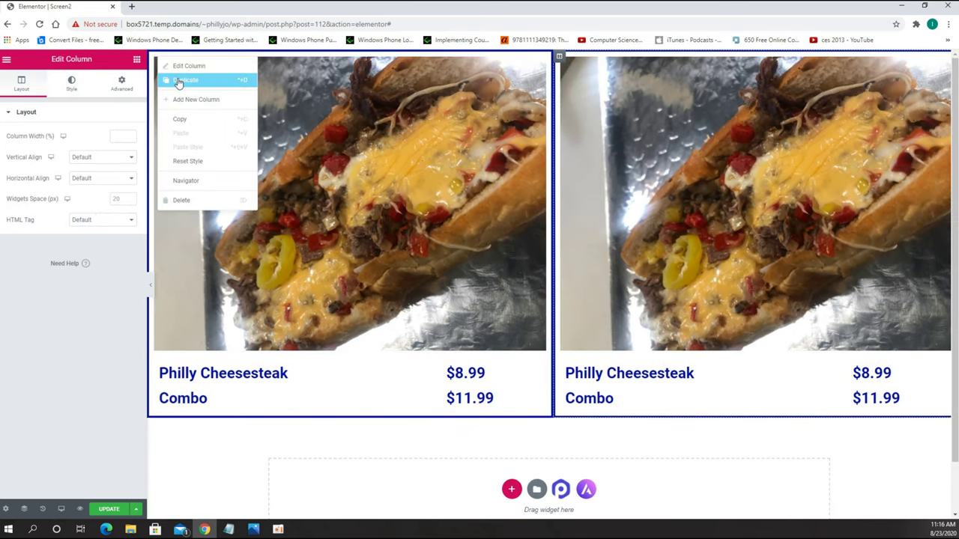
{"action": "left_click", "coordinate": [178, 81]}
{"action": "right_click", "coordinate": [154, 60]}
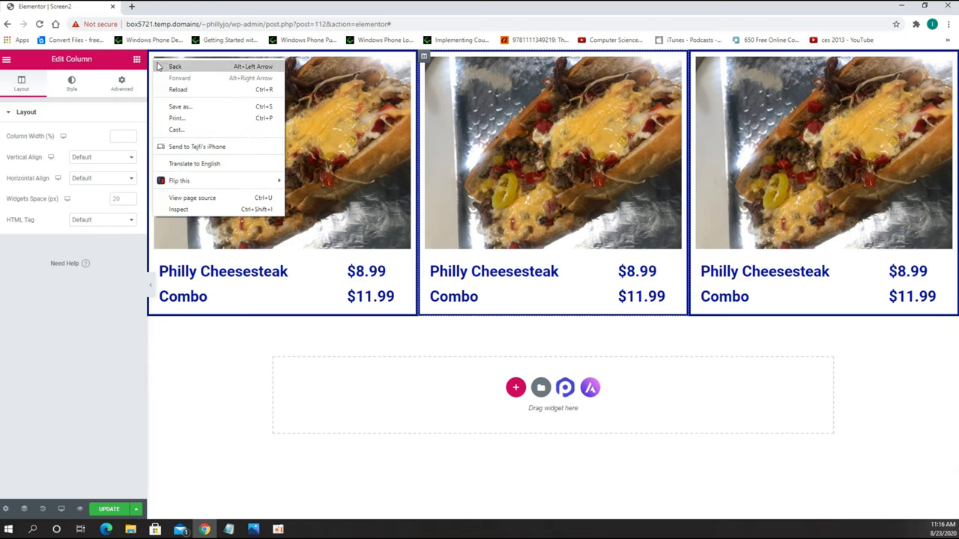
{"action": "left_click", "coordinate": [274, 132]}
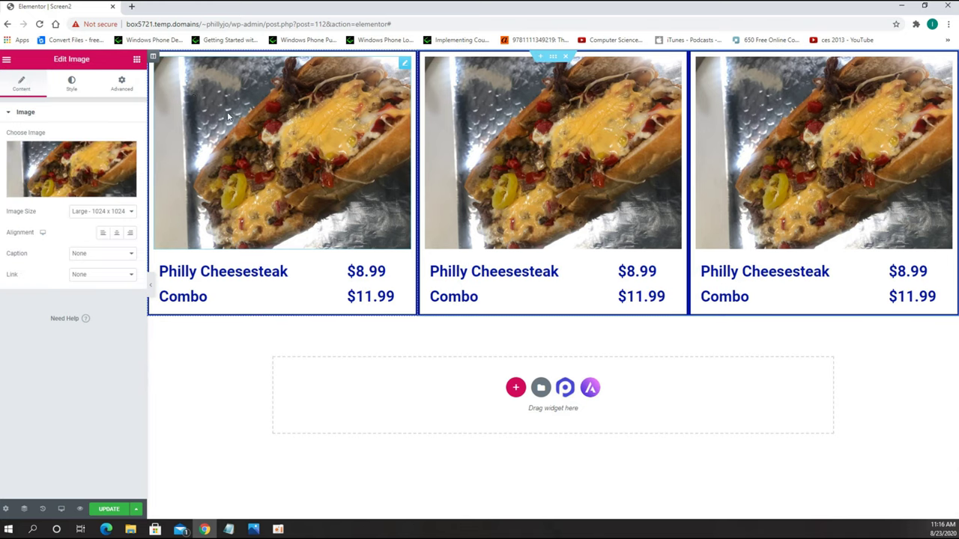
{"action": "right_click", "coordinate": [154, 57]}
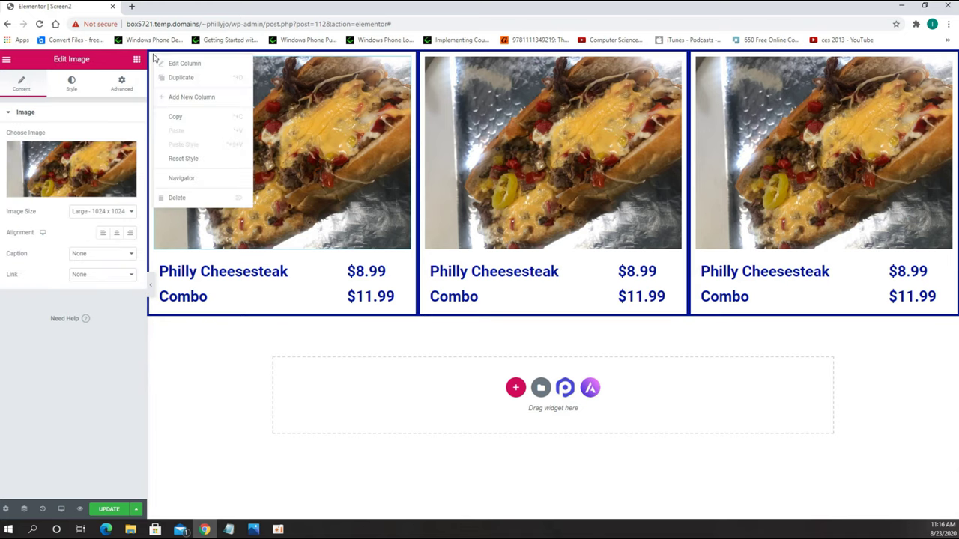
{"action": "left_click", "coordinate": [190, 80]}
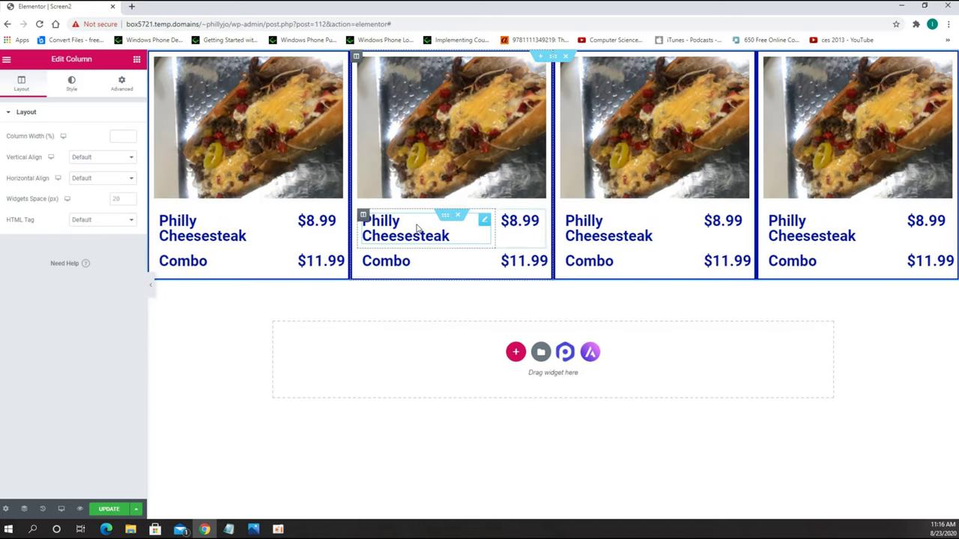
{"action": "left_click", "coordinate": [442, 133]}
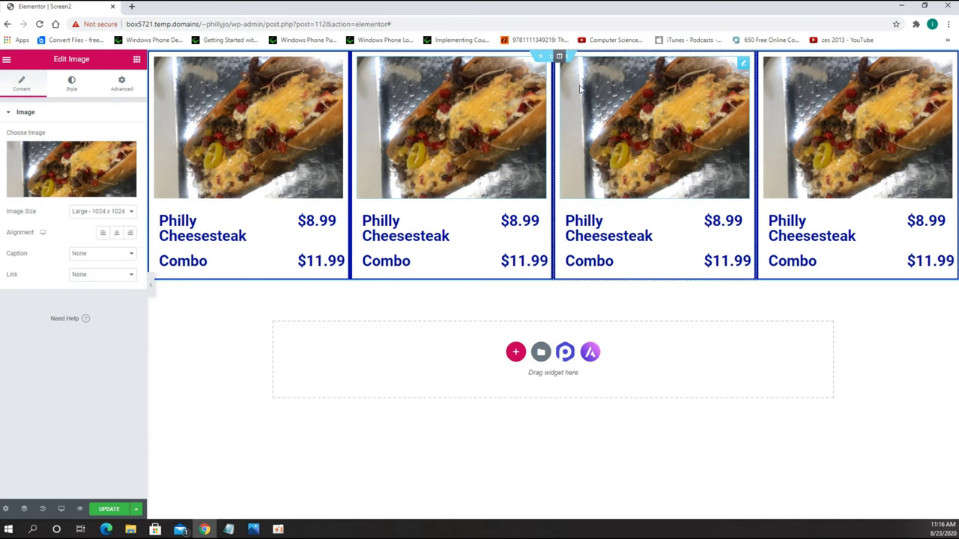
Delete the second card's photo and drop an Image Carousel widget in its place.
{"action": "right_click", "coordinate": [540, 66]}
{"action": "left_click", "coordinate": [585, 215]}
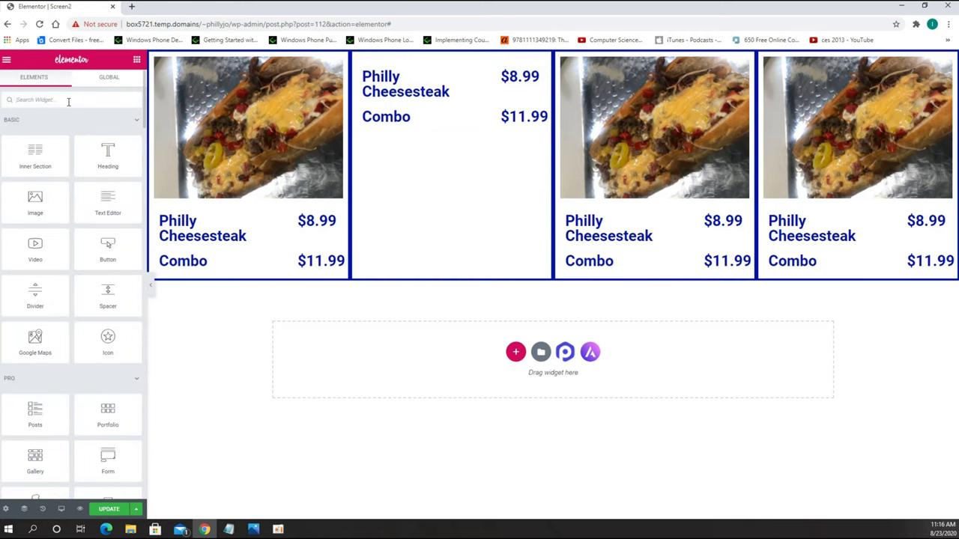
{"action": "type", "text": "image"}
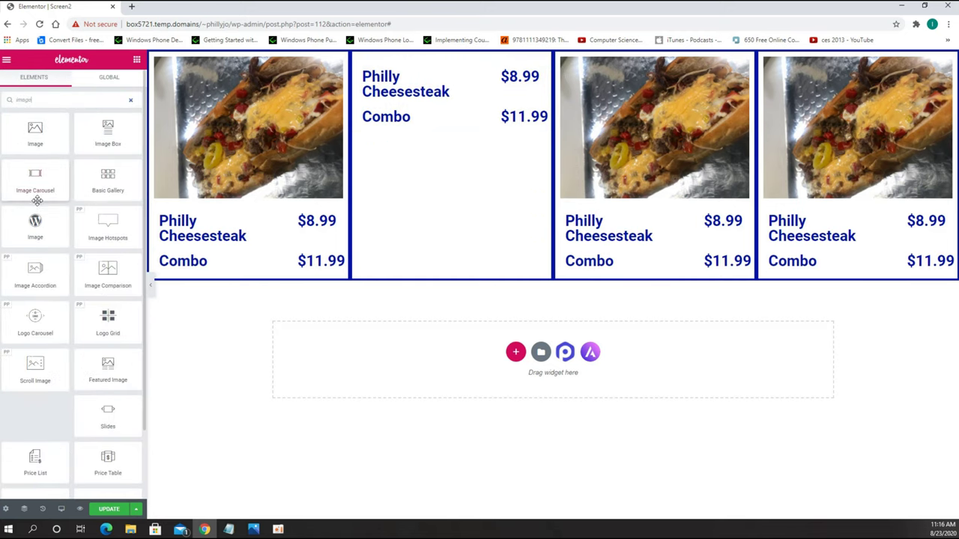
{"action": "left_click_drag", "start_coordinate": [36, 199], "coordinate": [409, 72]}
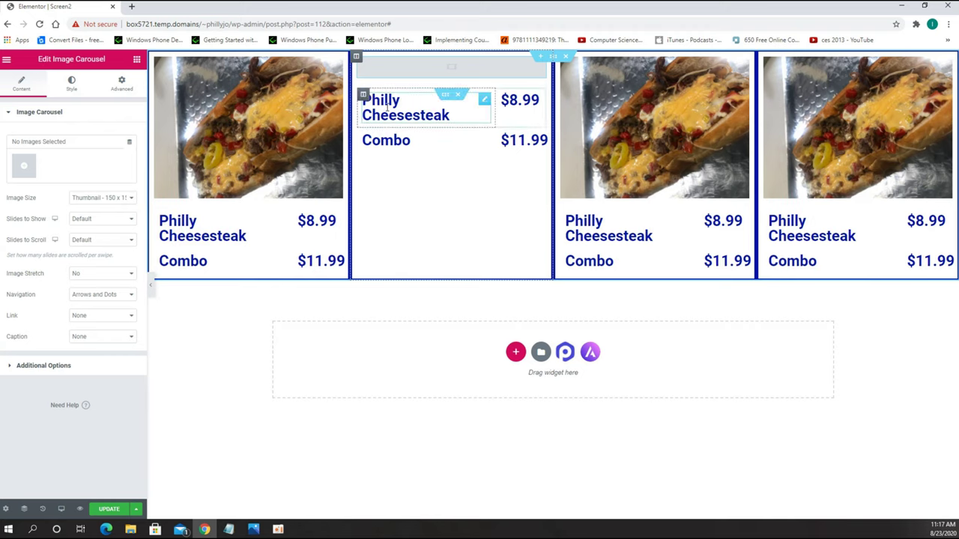
Insert a new gallery of the two chicken cheesesteak photos into the second card's carousel.
{"action": "left_click", "coordinate": [33, 171]}
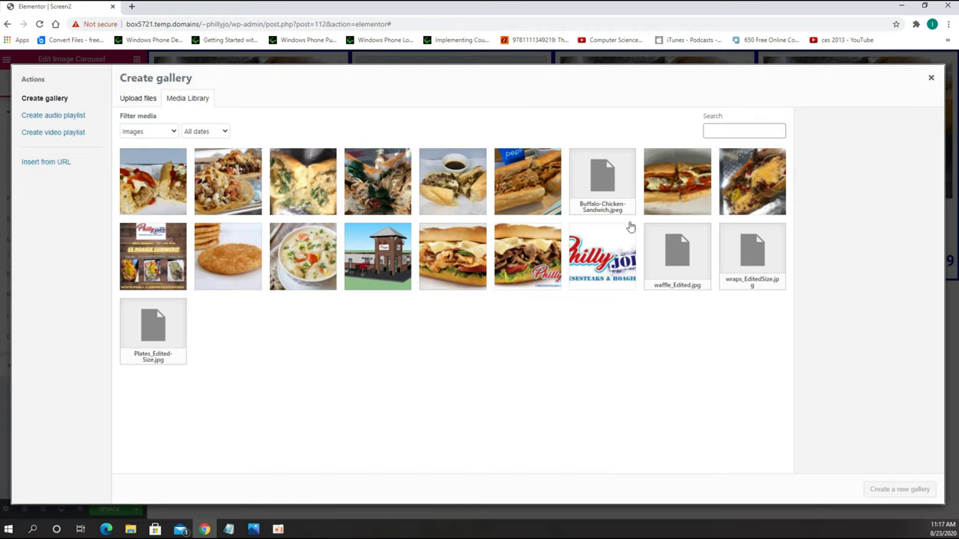
{"action": "left_click", "coordinate": [688, 191]}
{"action": "left_click", "coordinate": [183, 191]}
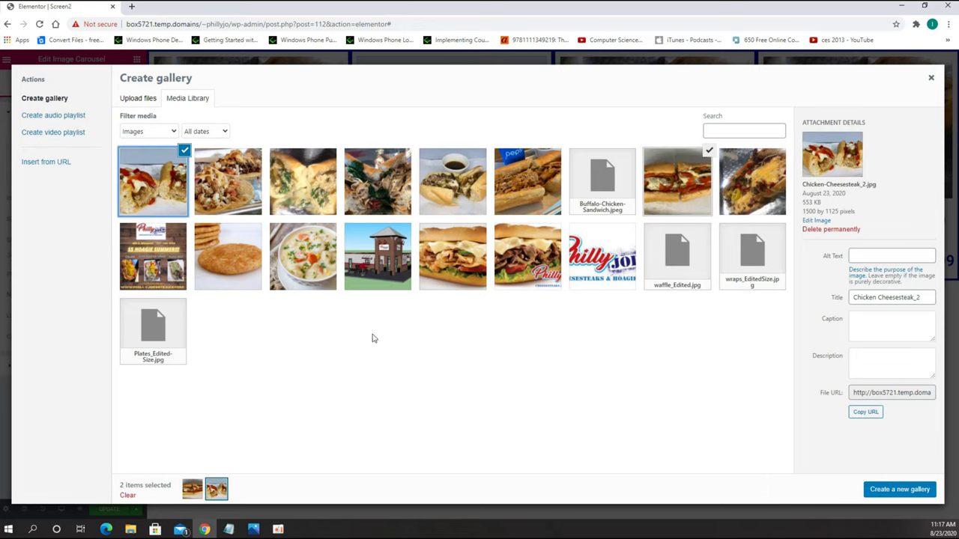
{"action": "left_click", "coordinate": [925, 492]}
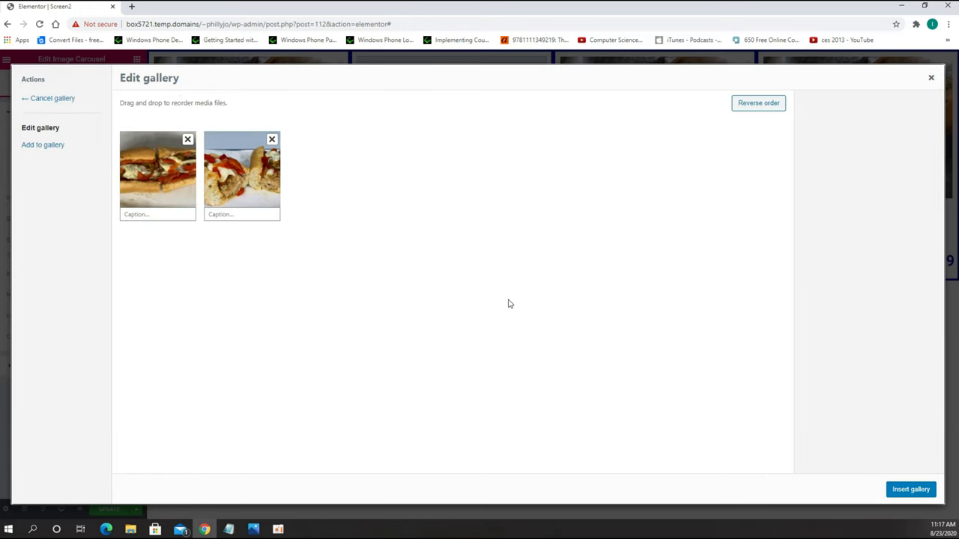
{"action": "left_click", "coordinate": [911, 490]}
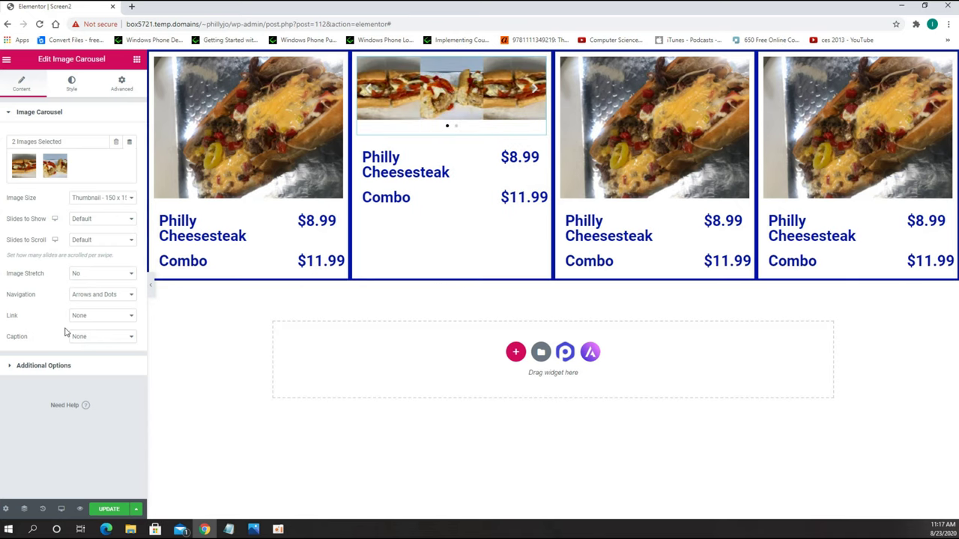
Set the carousel to 1 slide to show, Navigation None, and Full image size.
{"action": "left_click", "coordinate": [105, 222]}
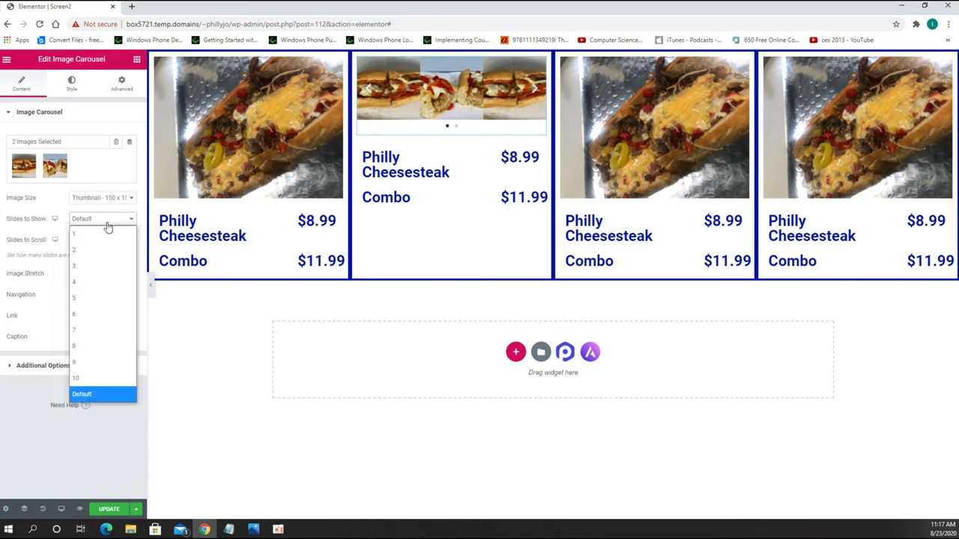
{"action": "left_click", "coordinate": [105, 234]}
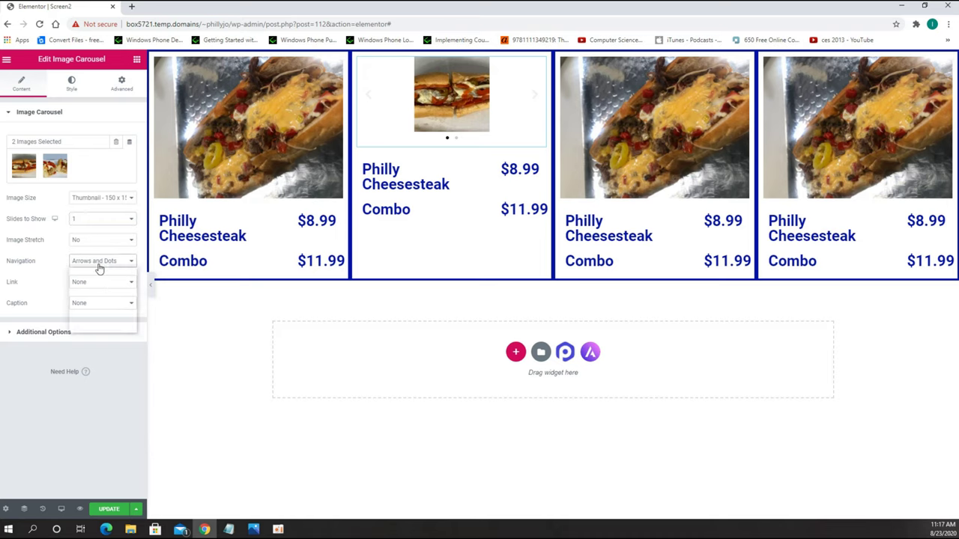
{"action": "left_click", "coordinate": [98, 263]}
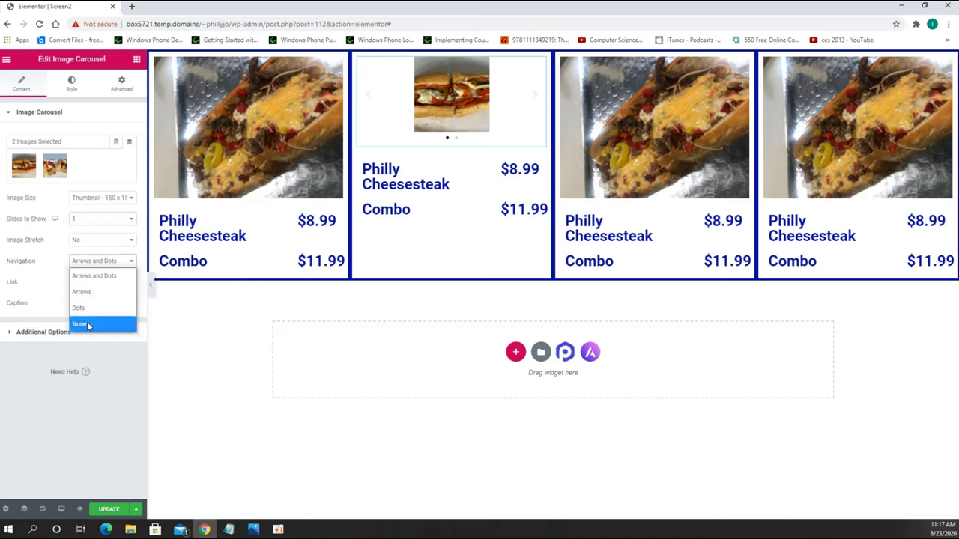
{"action": "left_click", "coordinate": [87, 324]}
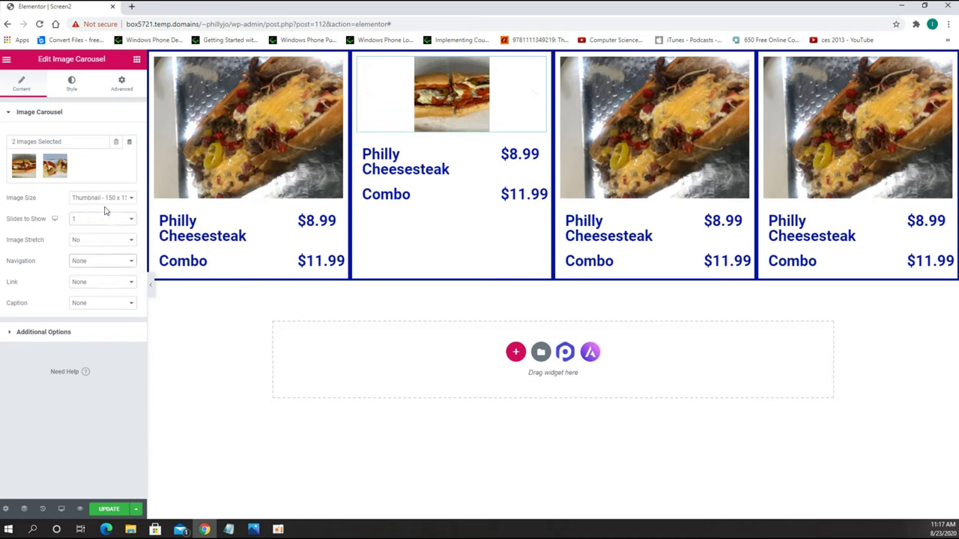
{"action": "left_click", "coordinate": [102, 200]}
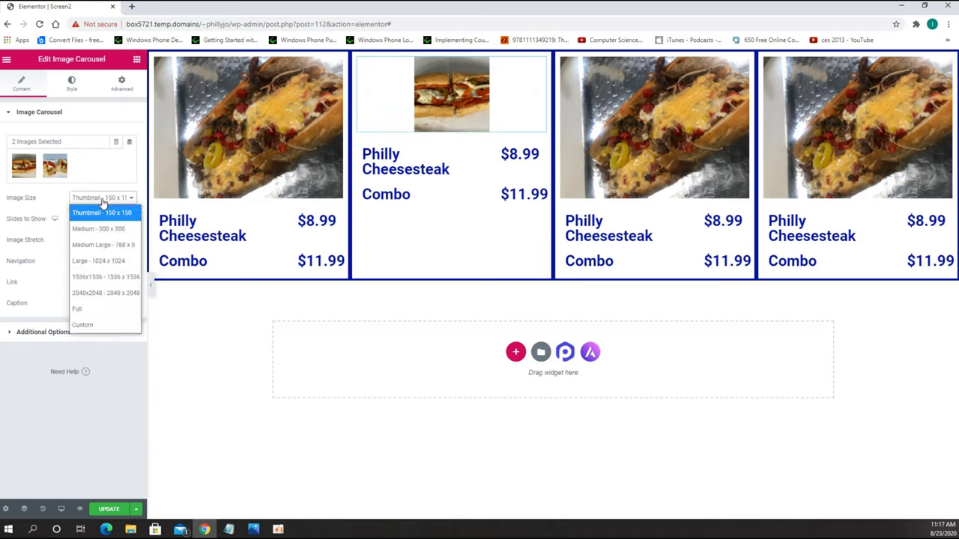
{"action": "left_click", "coordinate": [93, 309]}
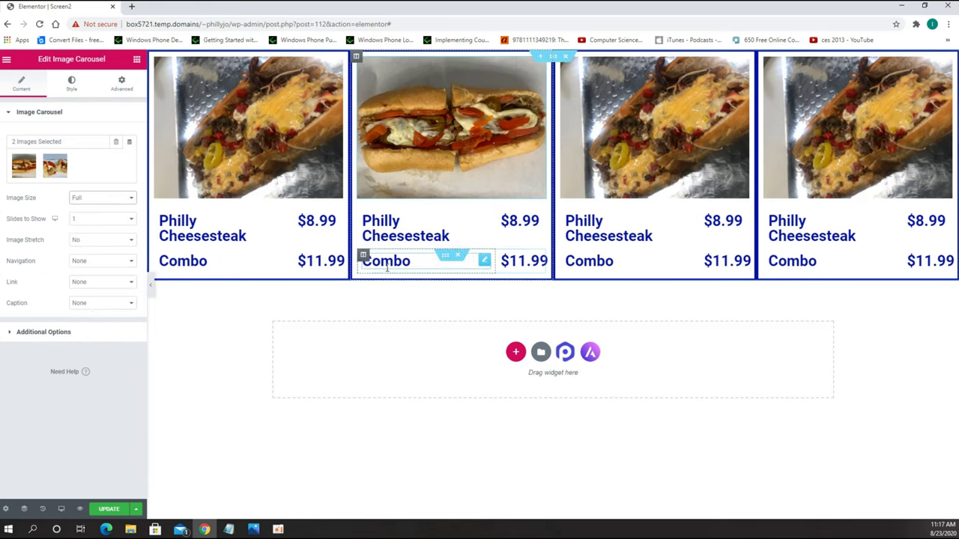
{"action": "left_click", "coordinate": [442, 235]}
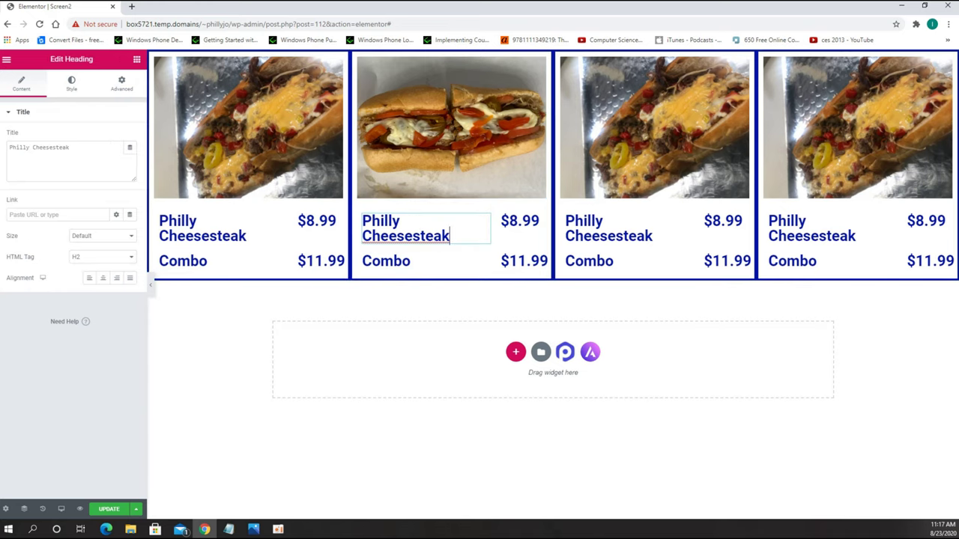
Retitle the second card Chicken Cheesesteak and change its prices to $8.49 and $11.49.
{"action": "double_click", "coordinate": [29, 147]}
{"action": "key", "text": "BackSpace"}
{"action": "key", "text": "BackSpace"}
{"action": "type", "text": "Chicken"}
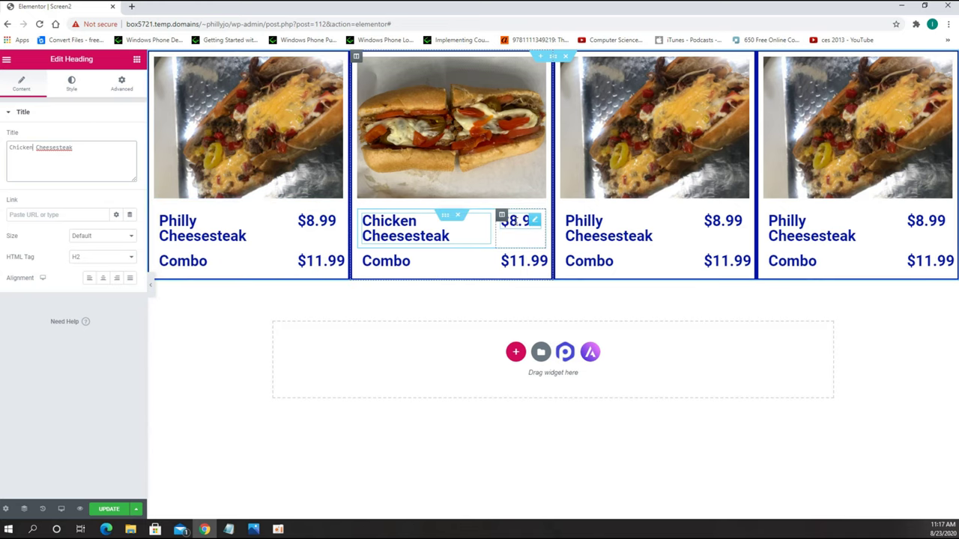
{"action": "left_click", "coordinate": [514, 220]}
{"action": "left_click", "coordinate": [22, 149]}
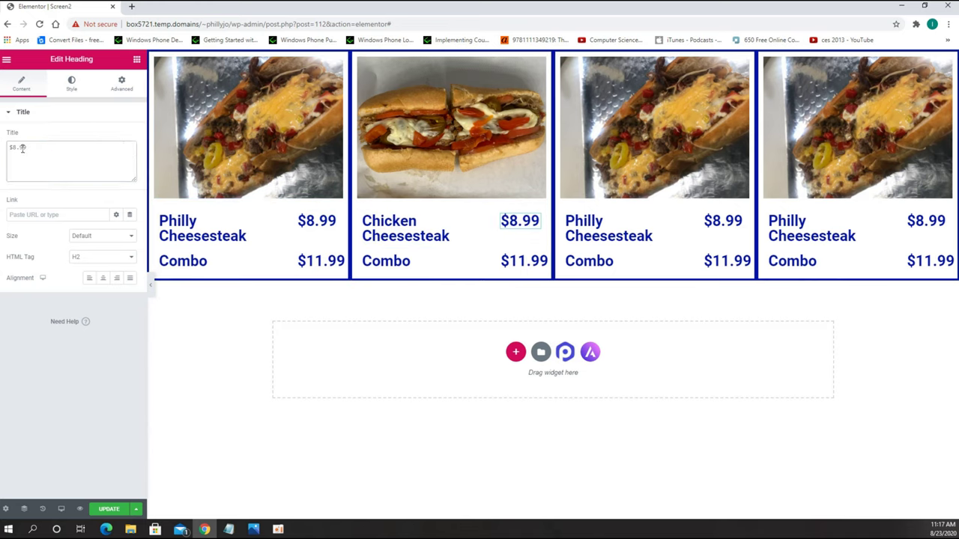
{"action": "type", "text": "49"}
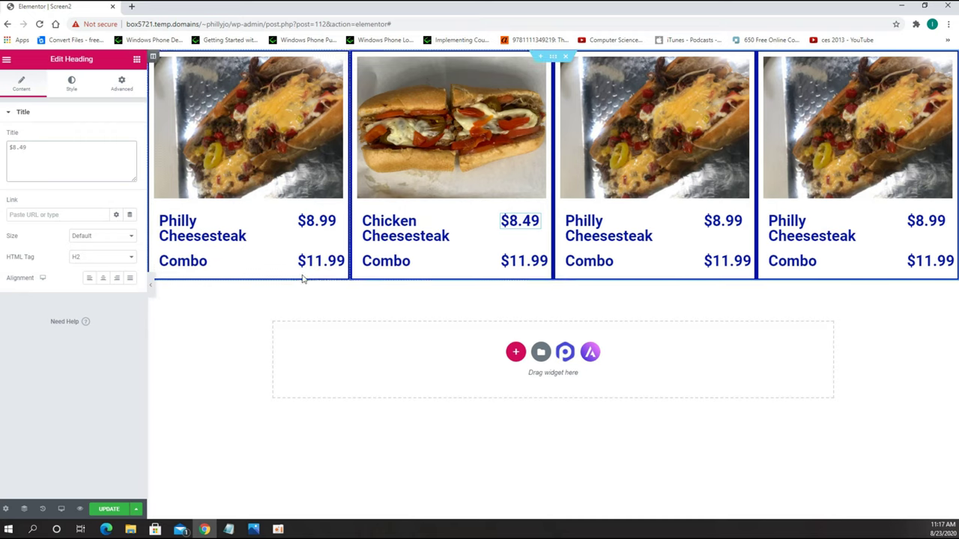
{"action": "left_click", "coordinate": [517, 262]}
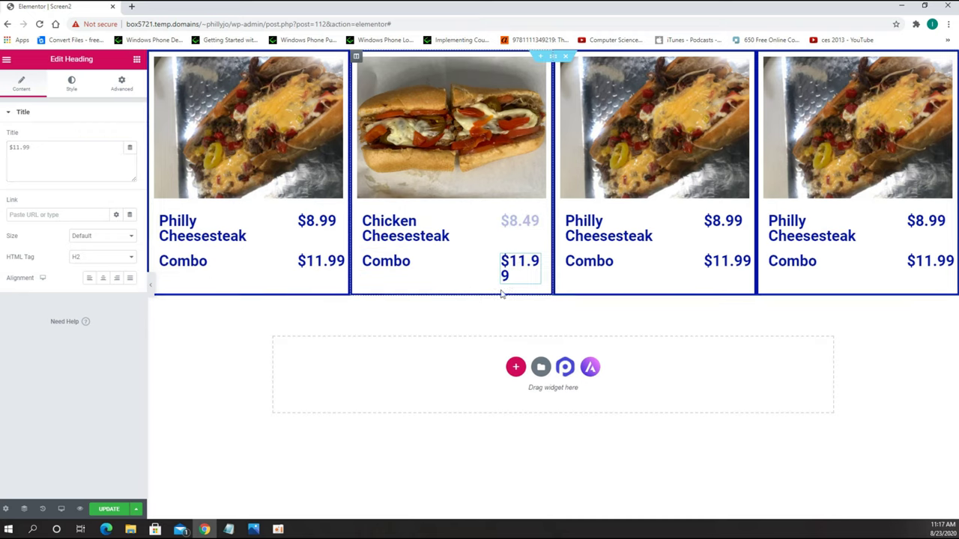
{"action": "left_click", "coordinate": [27, 150]}
{"action": "type", "text": "4"}
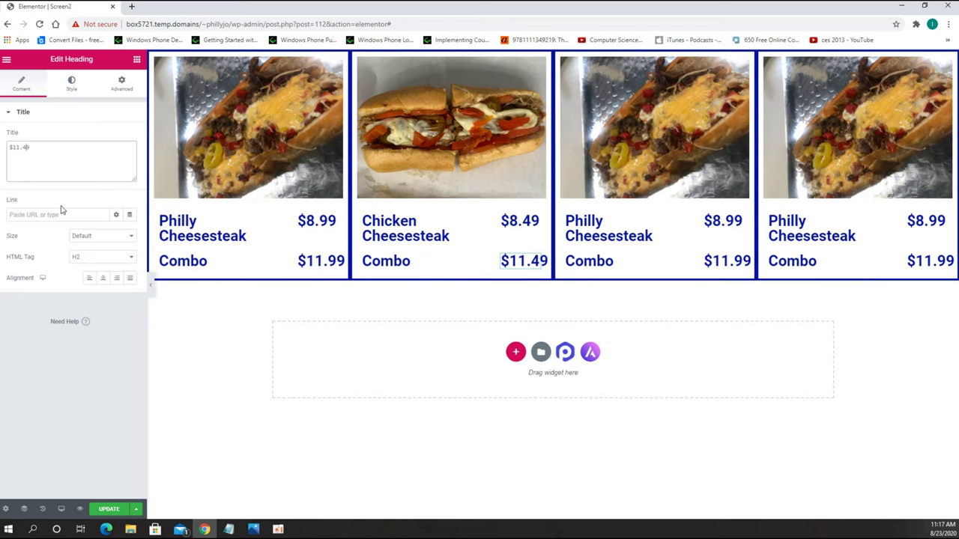
{"action": "left_click", "coordinate": [291, 457]}
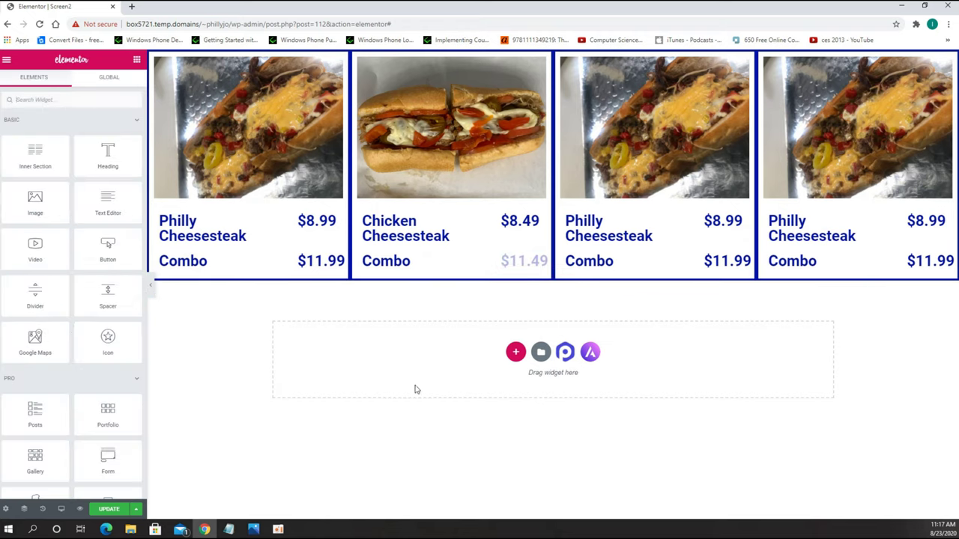
Replace the third card's photo with Buffalo-Chicken-Sandwich_1.jpeg from the Media Library.
{"action": "left_click", "coordinate": [437, 157]}
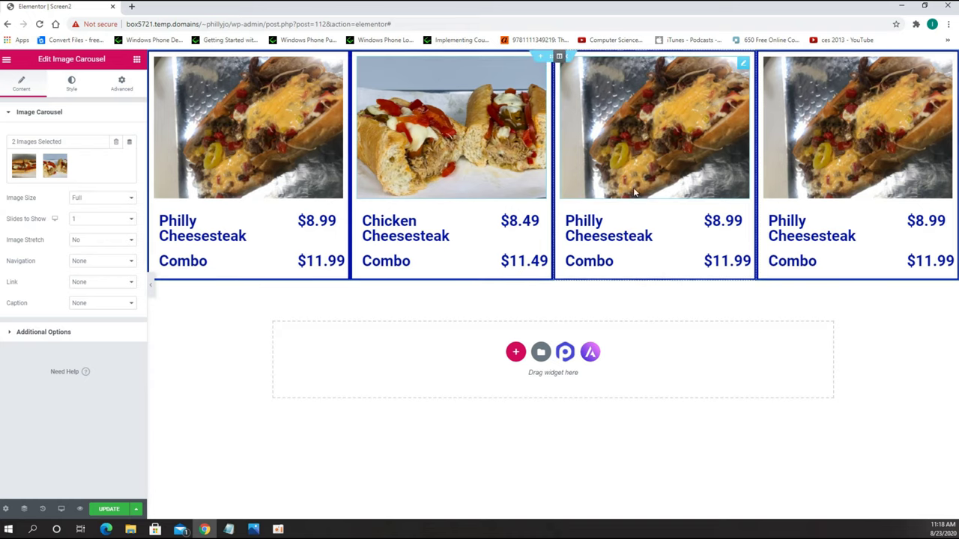
{"action": "left_click", "coordinate": [634, 136]}
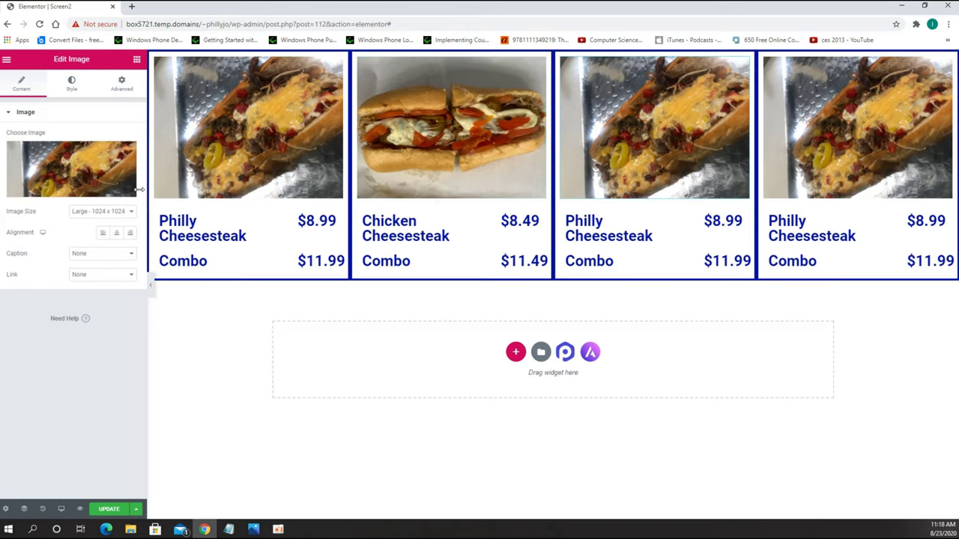
{"action": "left_click", "coordinate": [69, 161]}
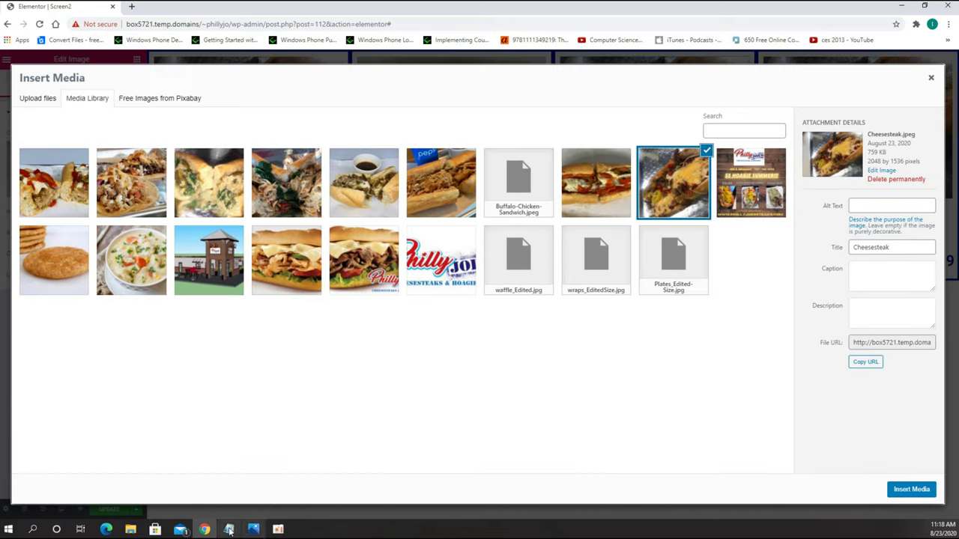
{"action": "left_click", "coordinate": [131, 530]}
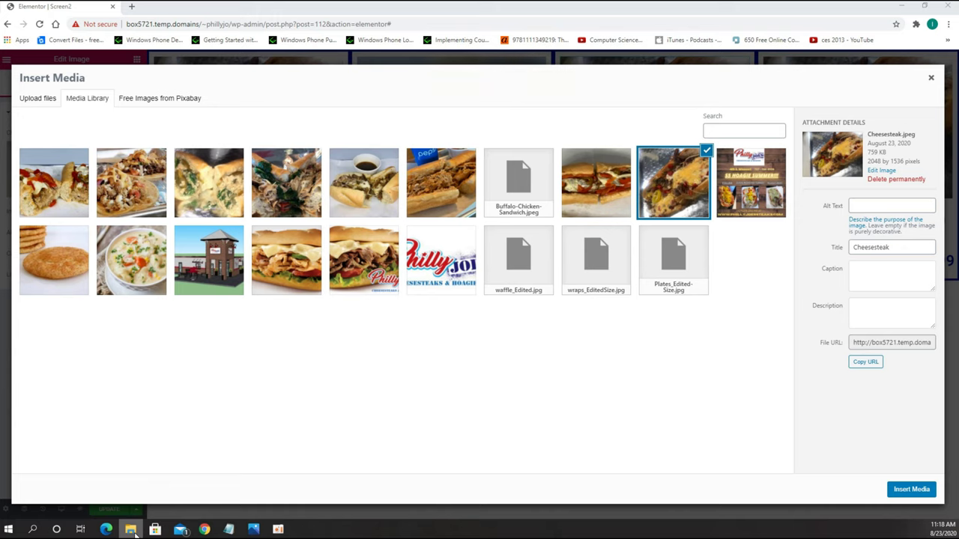
{"action": "left_click", "coordinate": [440, 186]}
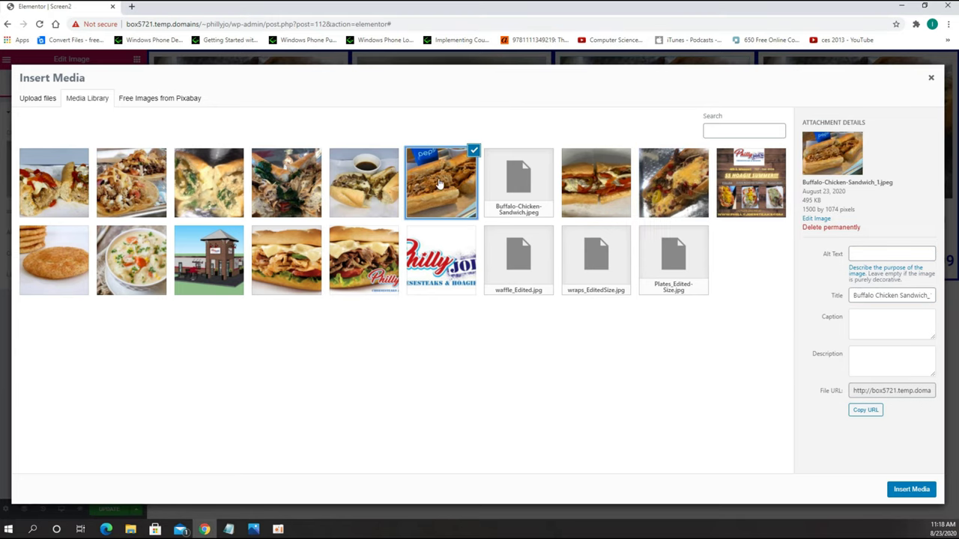
{"action": "left_click", "coordinate": [908, 489]}
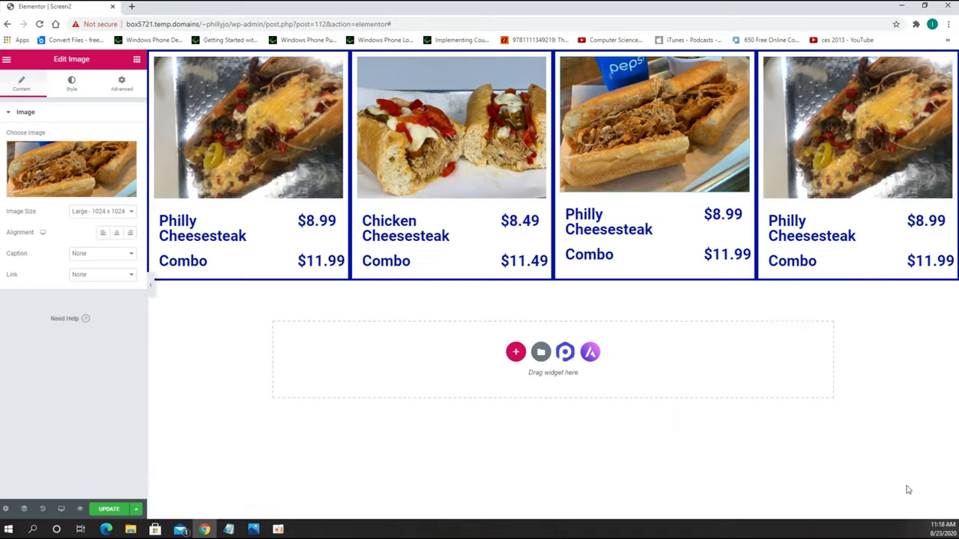
{"action": "left_click", "coordinate": [608, 225]}
{"action": "left_click", "coordinate": [80, 150]}
Replace the third card's heading text with 'Buffalo Chiceken'.
{"action": "key", "text": "ctrl+a"}
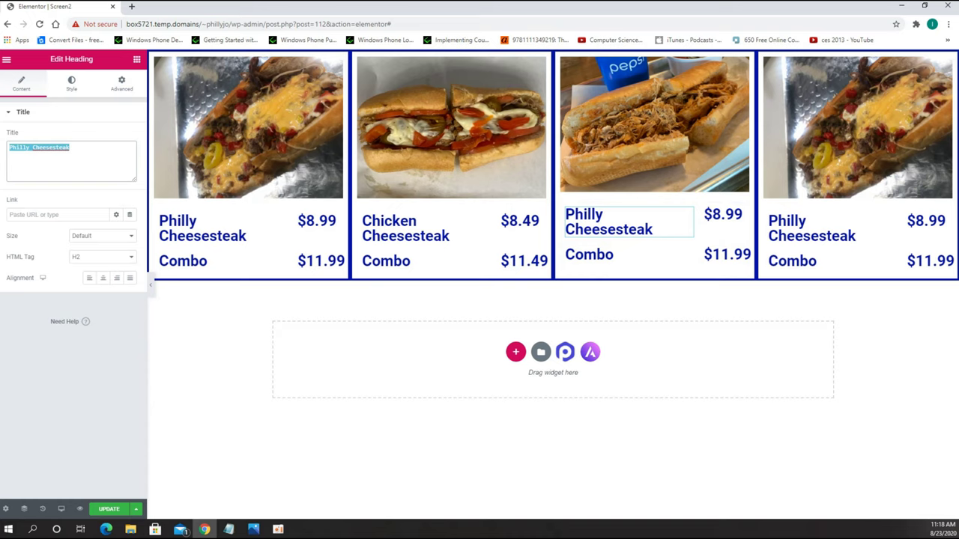
{"action": "type", "text": "Buffalo "}
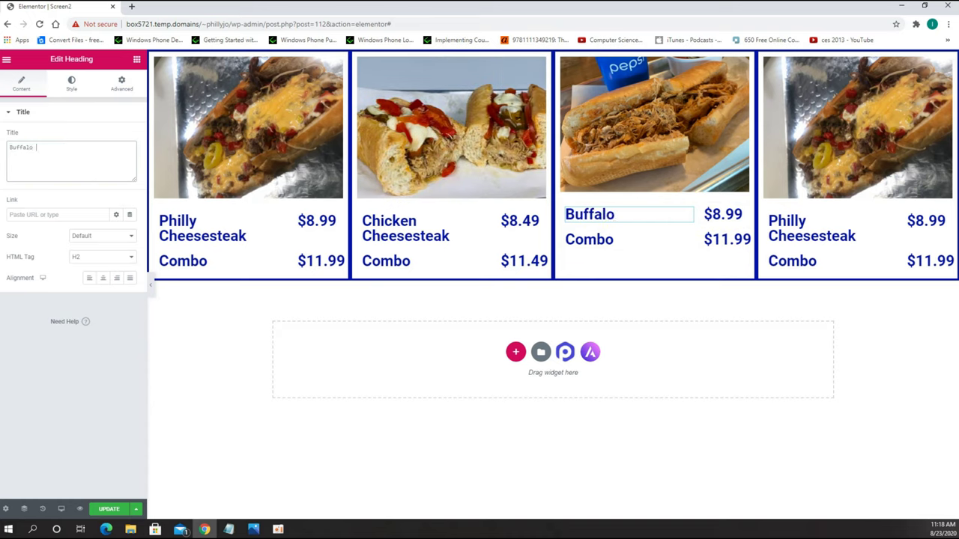
{"action": "type", "text": "Chice"}
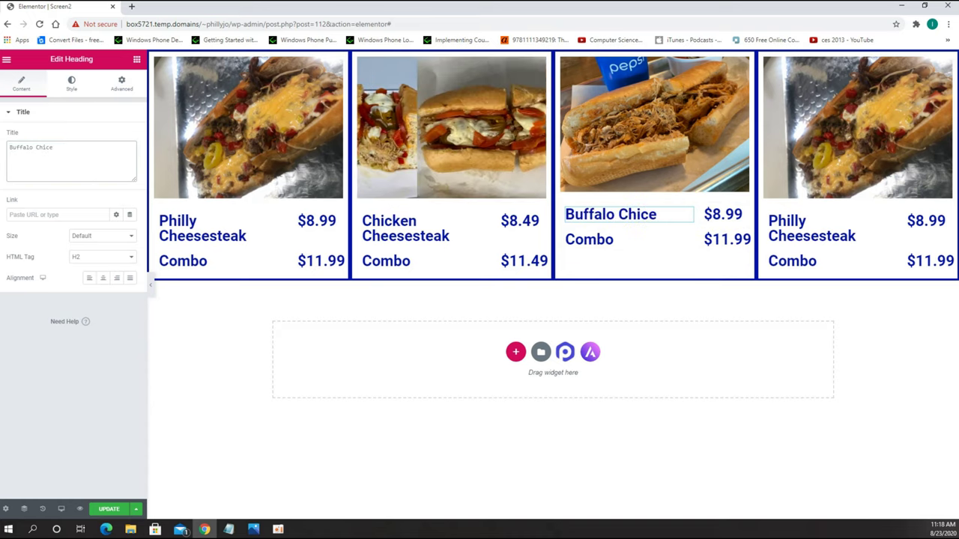
{"action": "type", "text": "ken"}
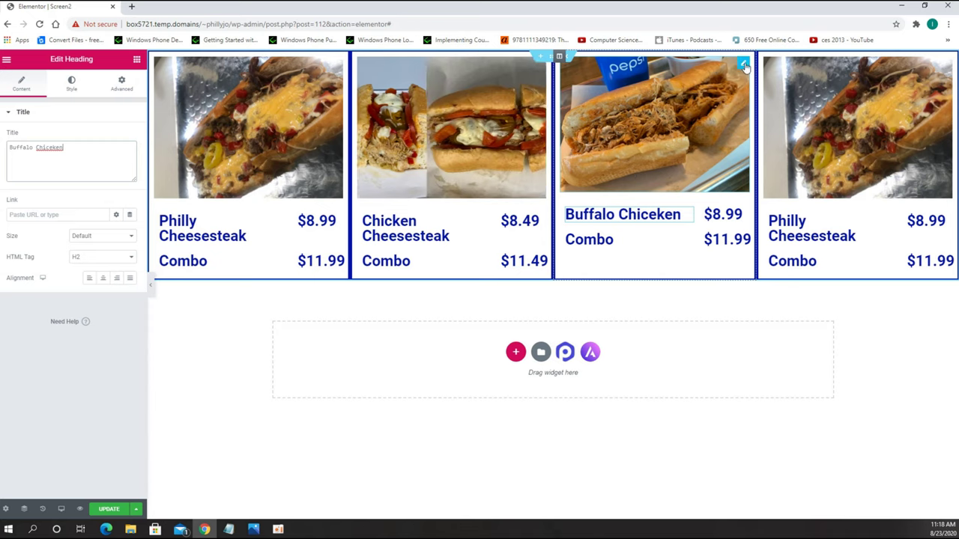
{"action": "left_click", "coordinate": [743, 66]}
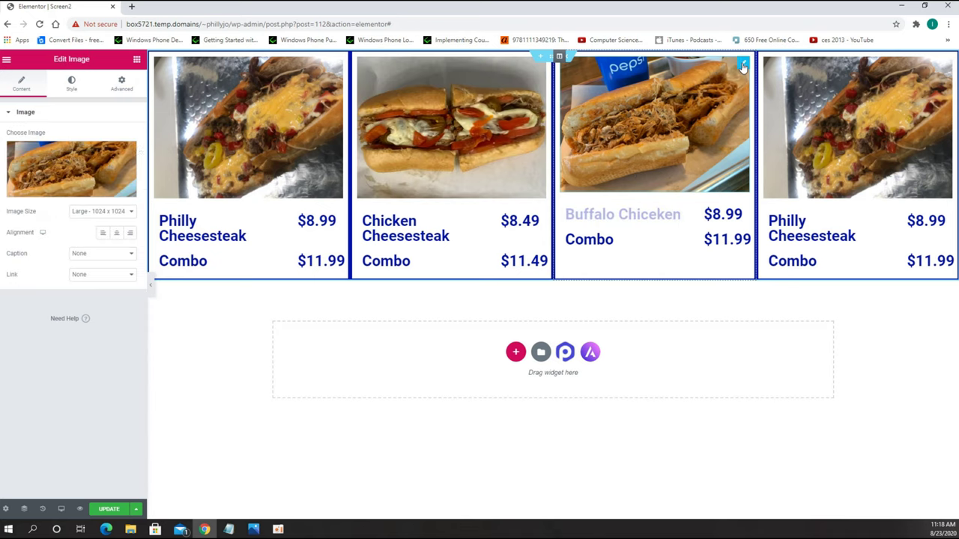
Unlink the third card photo's margins and set its top margin to 12.
{"action": "left_click", "coordinate": [122, 83]}
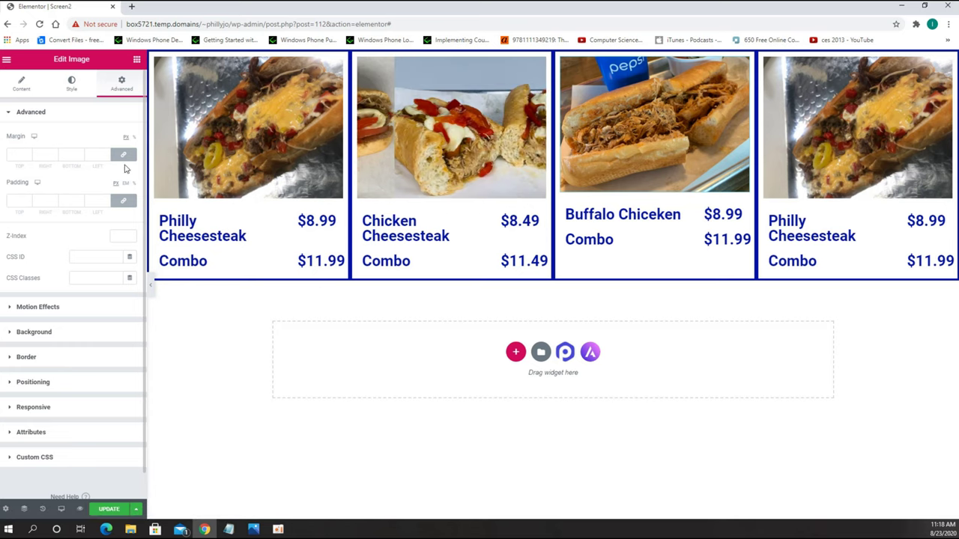
{"action": "left_click", "coordinate": [124, 156]}
{"action": "left_click", "coordinate": [28, 155]}
{"action": "type", "text": "10"}
{"action": "left_click", "coordinate": [28, 153]}
{"action": "left_click", "coordinate": [27, 153]}
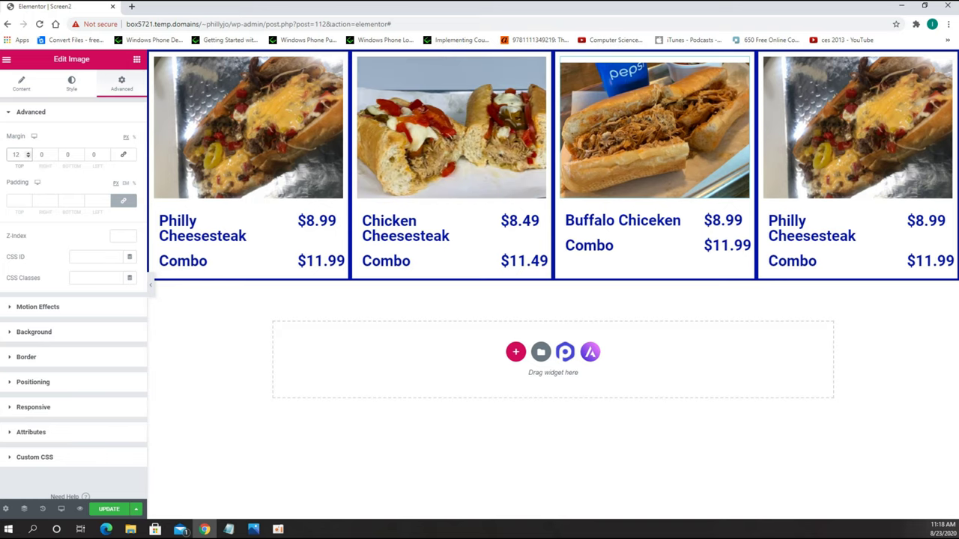
{"action": "left_click", "coordinate": [834, 136]}
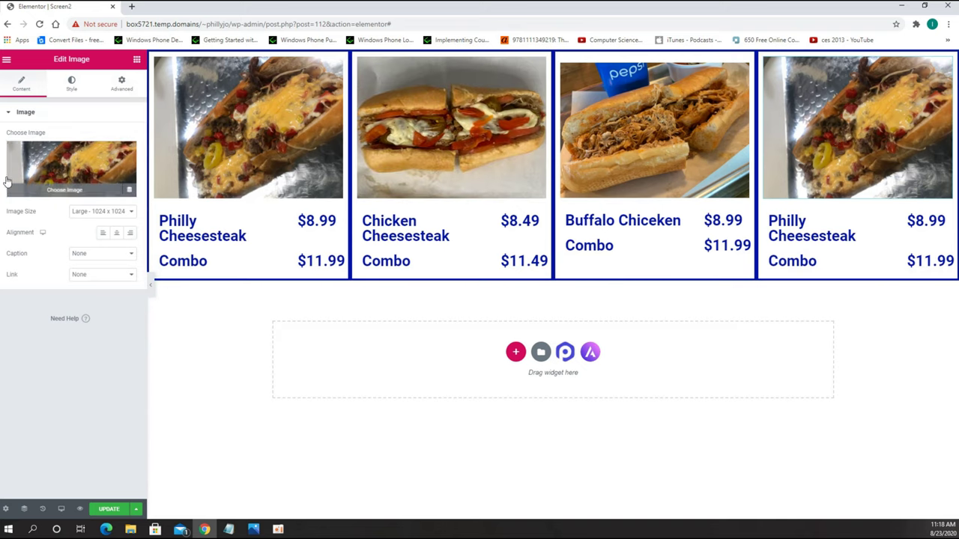
Swap the fourth card's photo for Hot-Roast-Pork.jpg from the Media Library.
{"action": "left_click", "coordinate": [49, 172]}
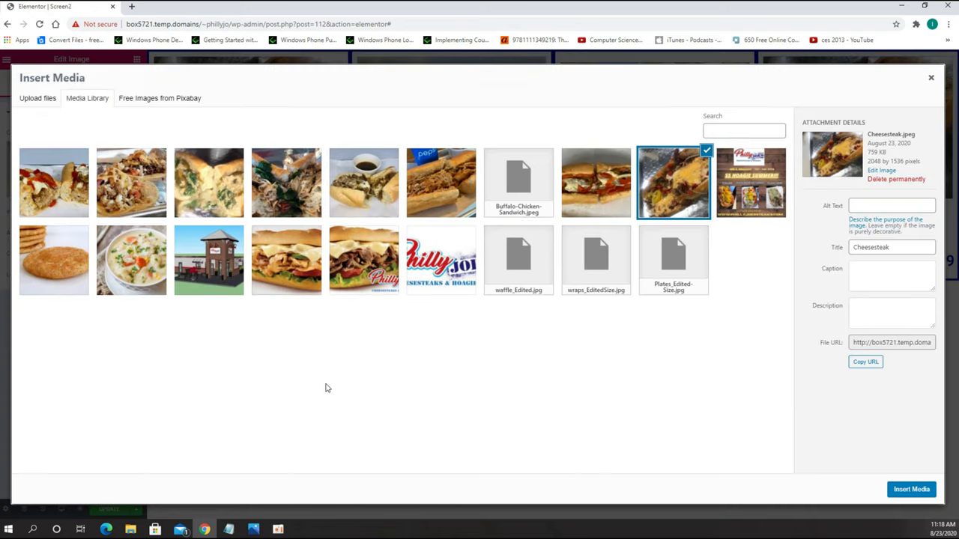
{"action": "left_click", "coordinate": [363, 191]}
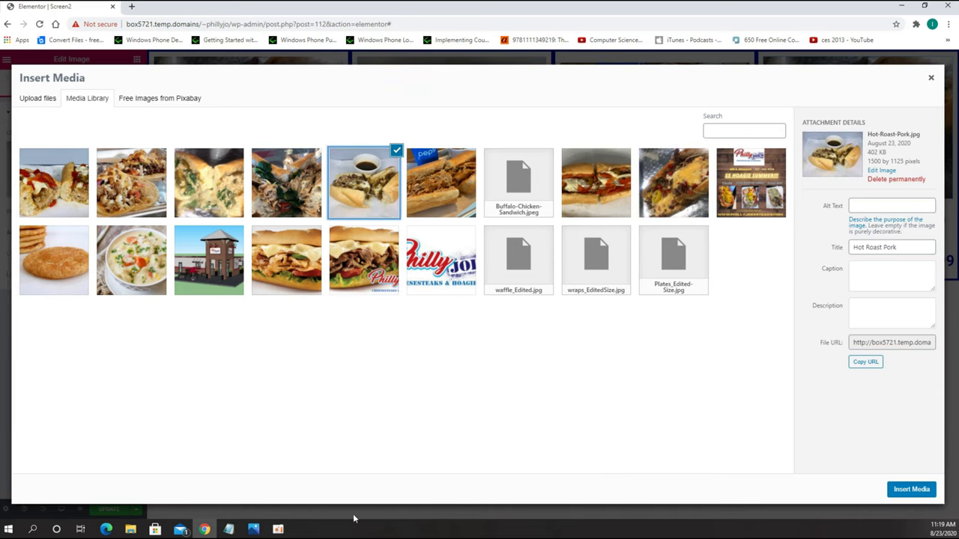
{"action": "left_click", "coordinate": [130, 529]}
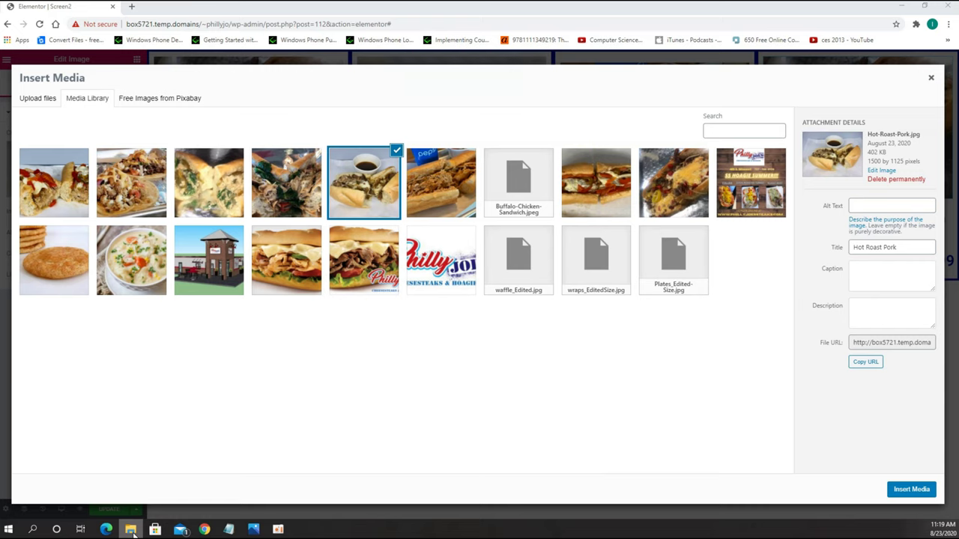
{"action": "left_click", "coordinate": [130, 529]}
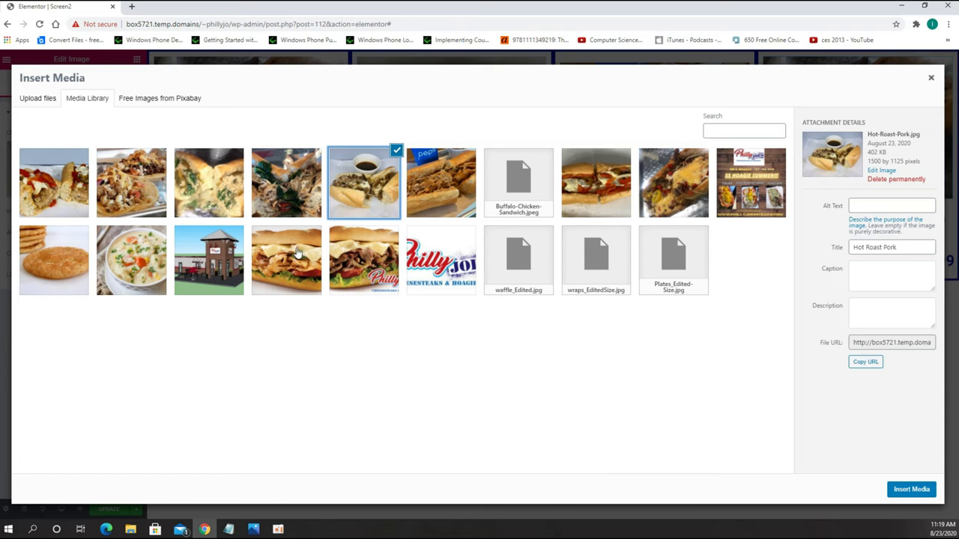
{"action": "left_click", "coordinate": [288, 198]}
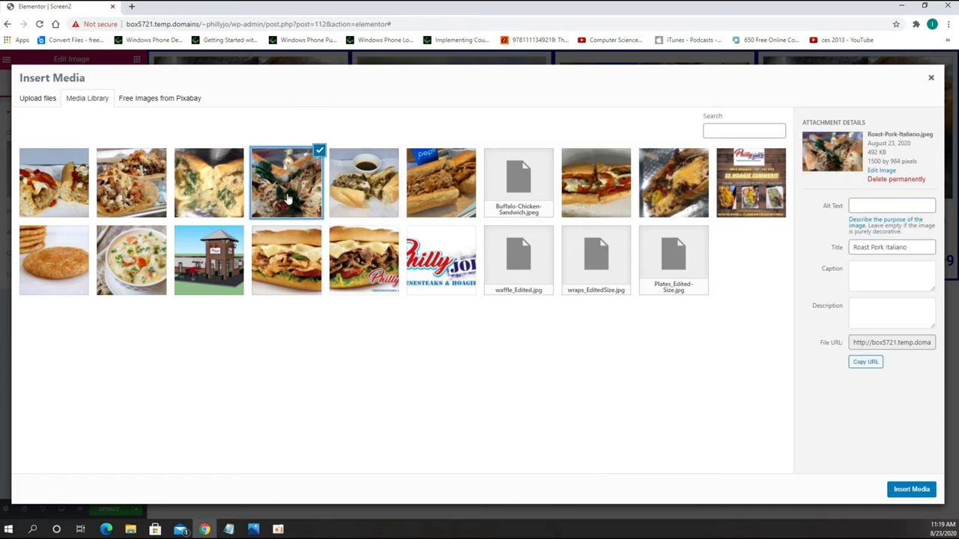
{"action": "left_click", "coordinate": [669, 201]}
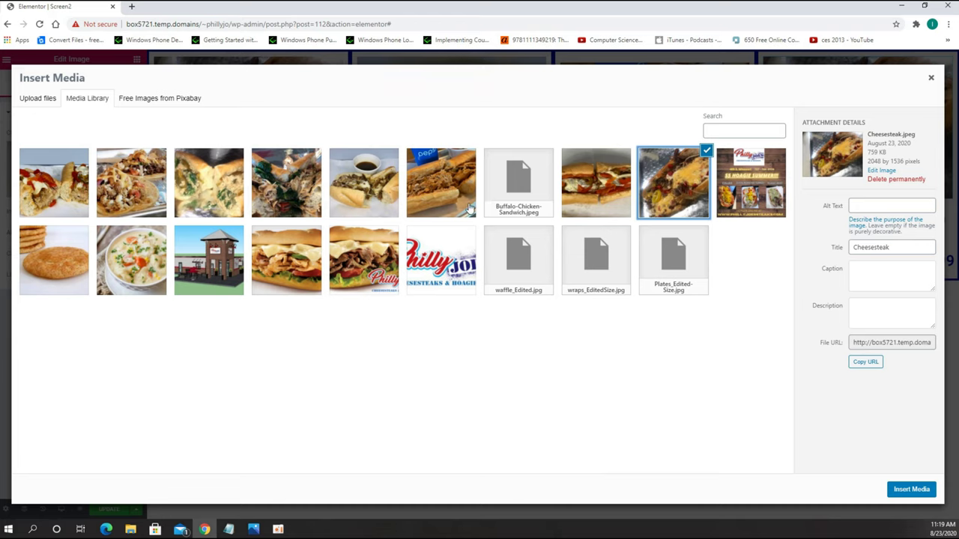
{"action": "left_click", "coordinate": [226, 192]}
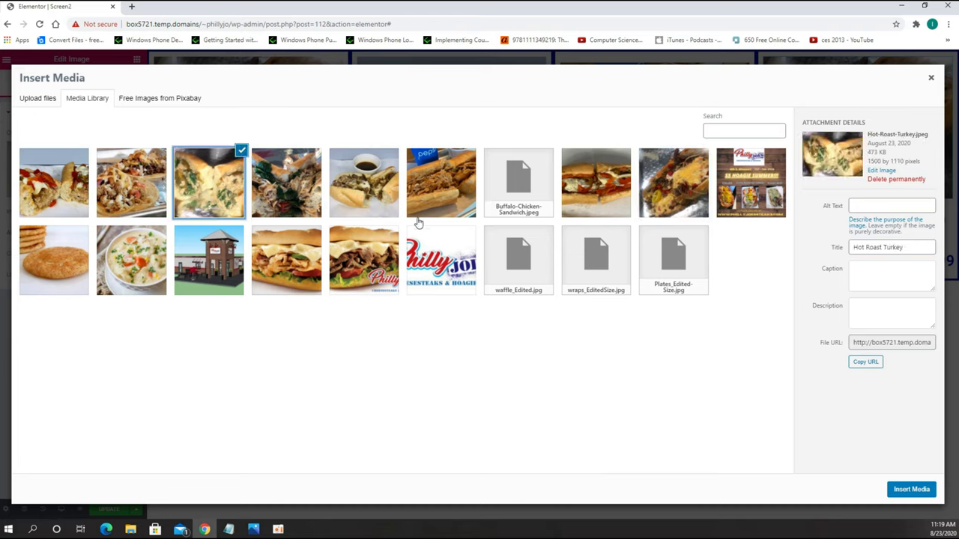
{"action": "left_click", "coordinate": [370, 201]}
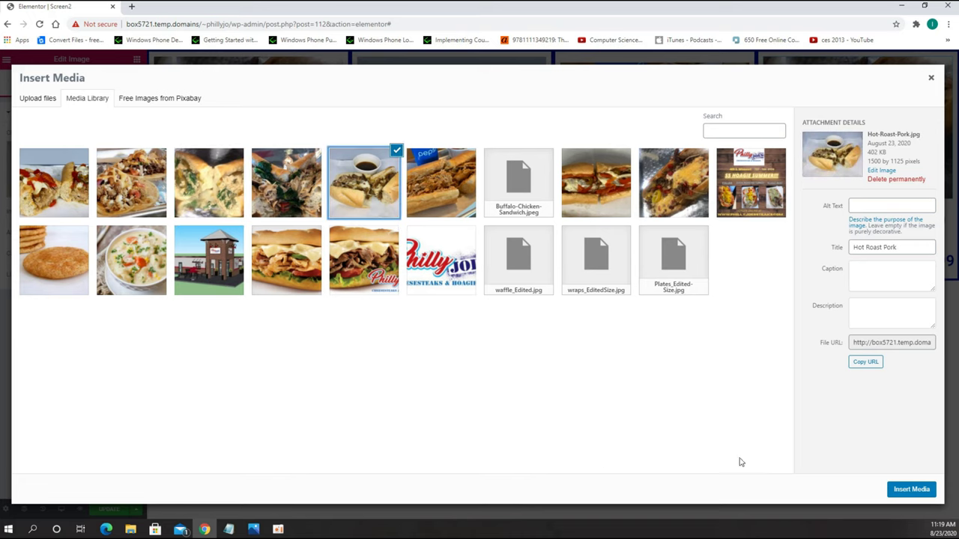
{"action": "left_click", "coordinate": [910, 490]}
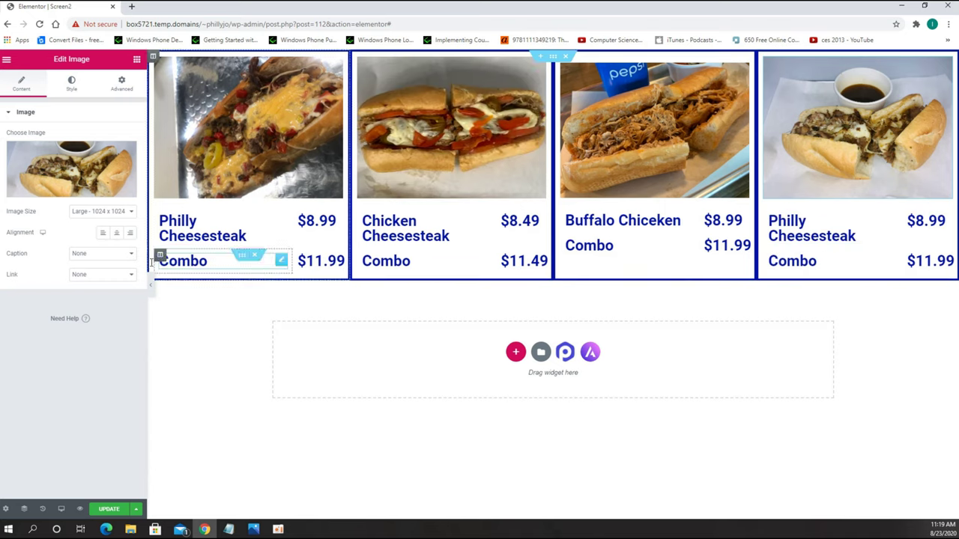
Overwrite the fourth card's Philly Cheesesteak heading with 'Hot Roast Pork'.
{"action": "left_click", "coordinate": [850, 235]}
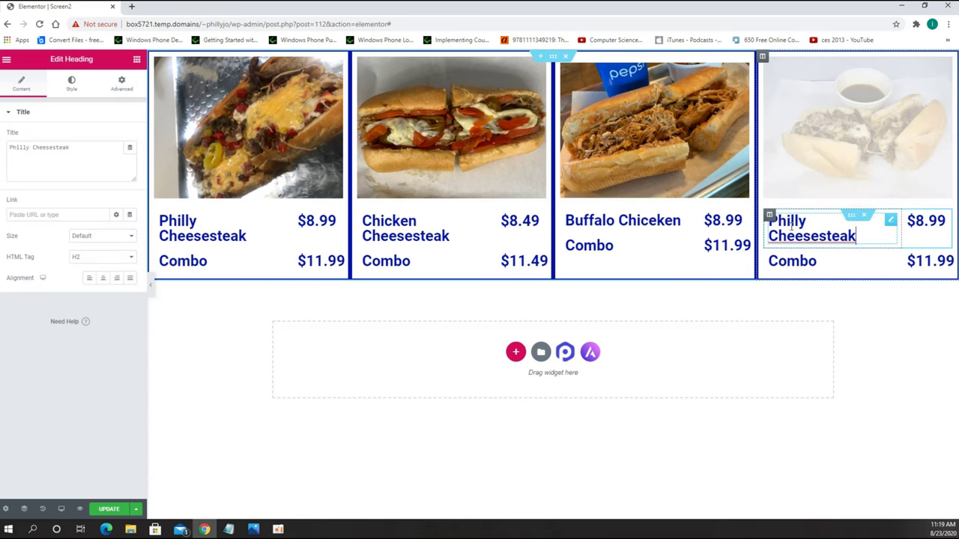
{"action": "triple_click", "coordinate": [77, 163]}
{"action": "type", "text": "Ho"}
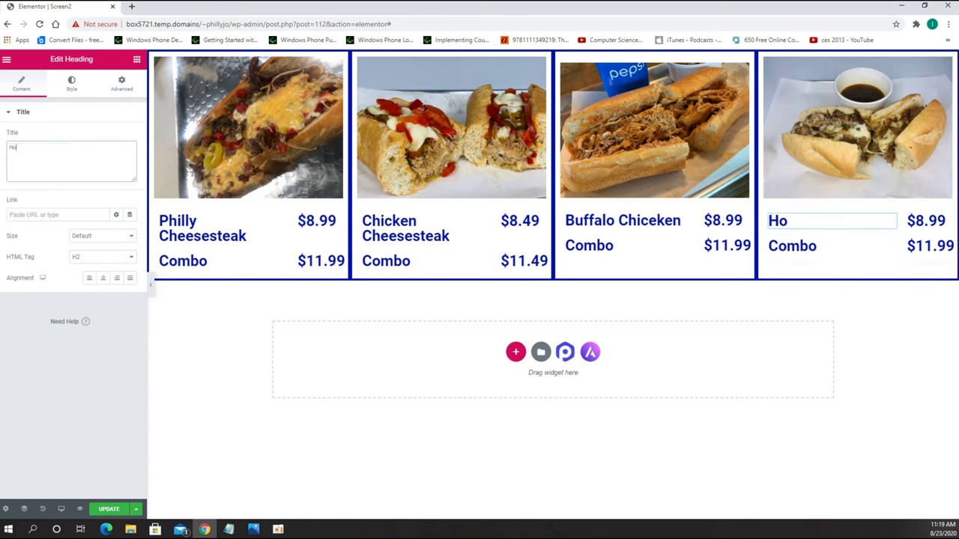
{"action": "type", "text": "t Roast"}
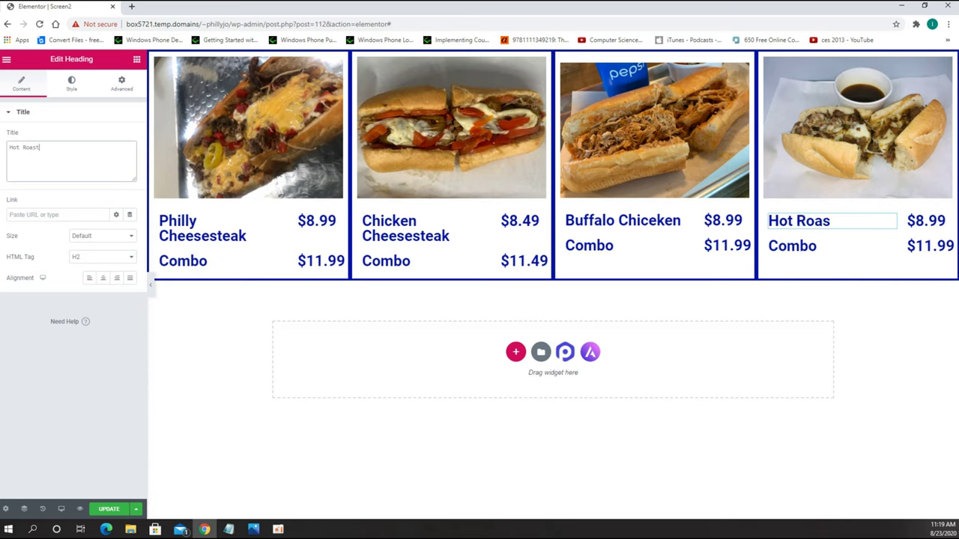
{"action": "type", "text": " Pork"}
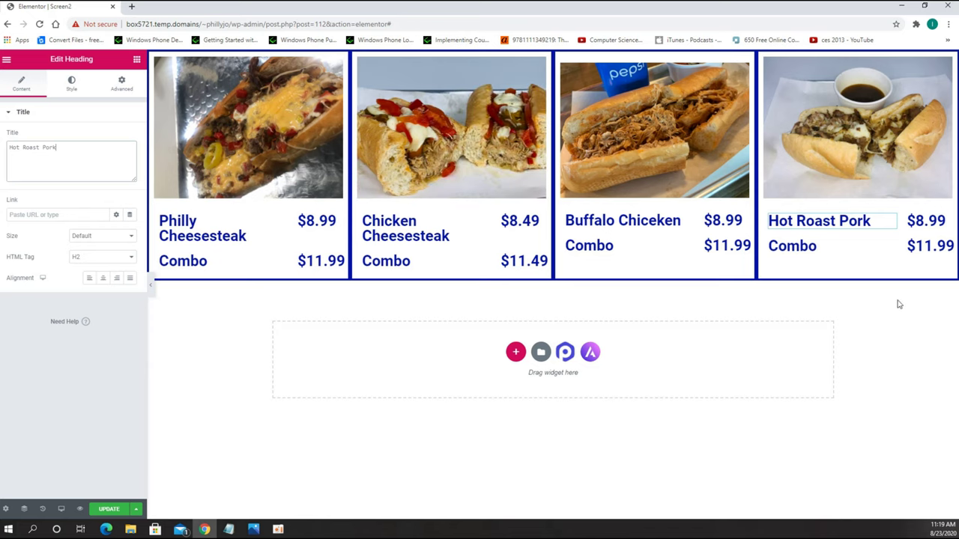
Change the fourth card's prices from $8.99 to $8.49 and $11.99 to $11.49.
{"action": "left_click", "coordinate": [926, 220]}
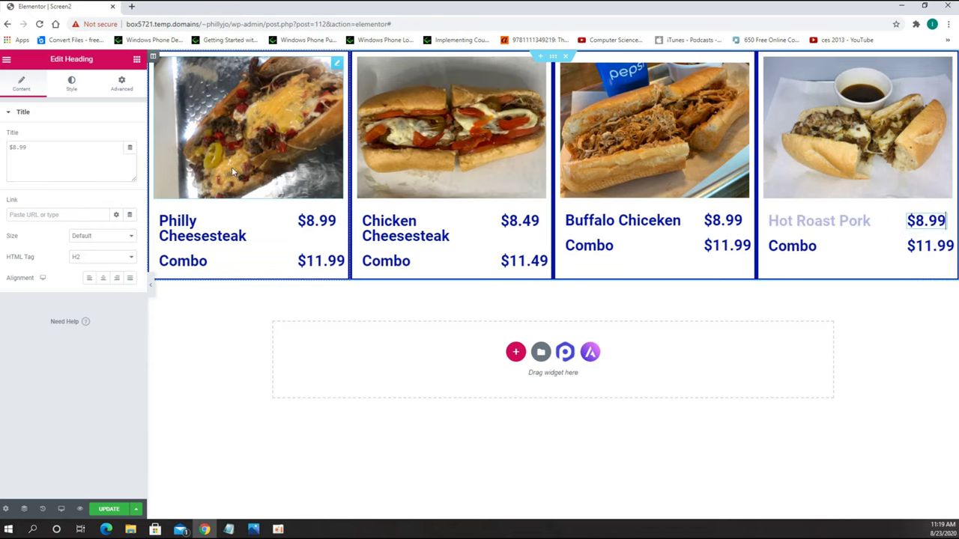
{"action": "left_click", "coordinate": [48, 165]}
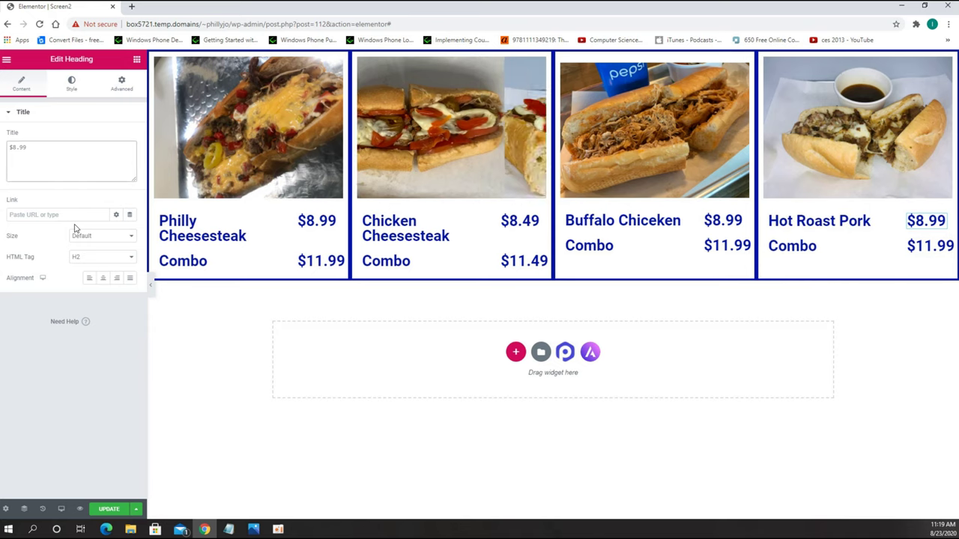
{"action": "key", "text": "BackSpace"}
{"action": "type", "text": "49"}
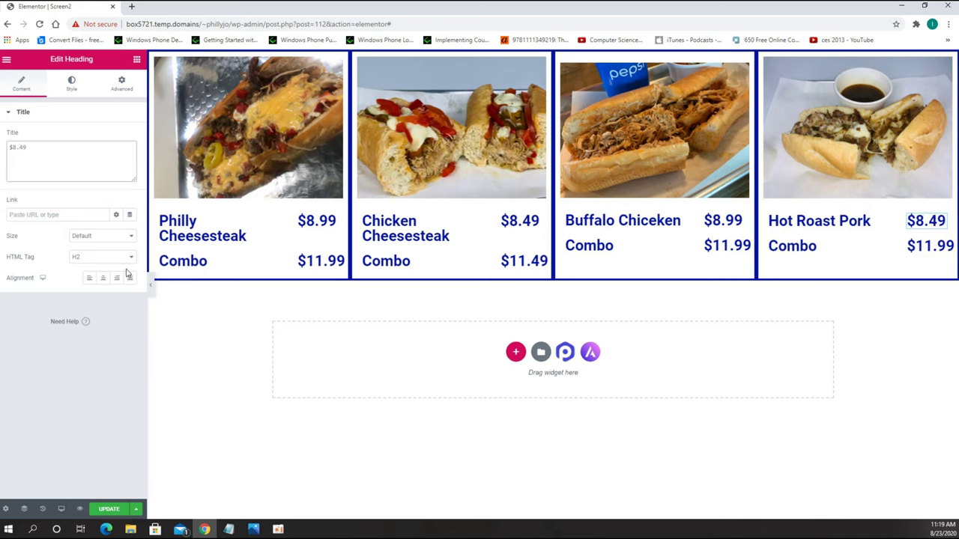
{"action": "left_click", "coordinate": [929, 247]}
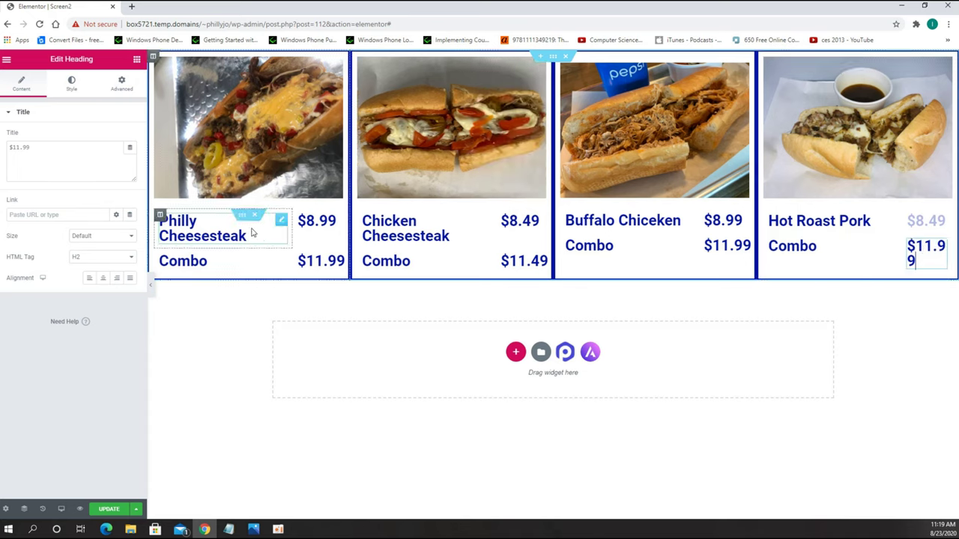
{"action": "left_click", "coordinate": [26, 146]}
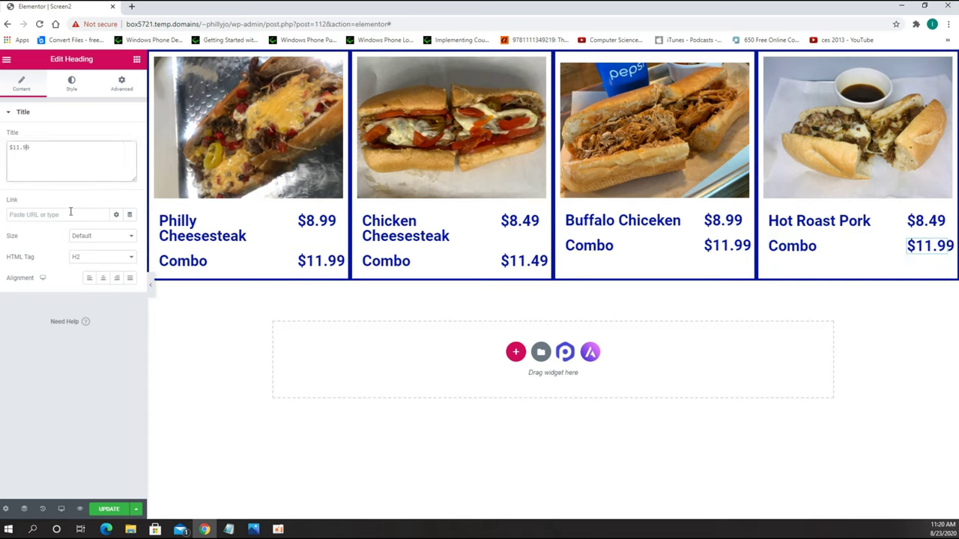
{"action": "key", "text": "BackSpace"}
{"action": "type", "text": "4"}
{"action": "left_click", "coordinate": [351, 452]}
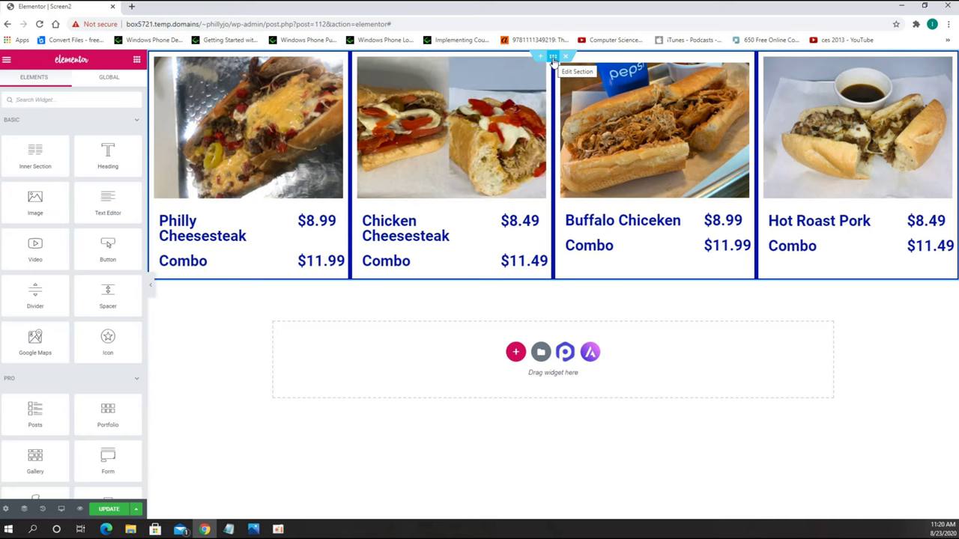
Duplicate the menu-card section from its right-click menu.
{"action": "right_click", "coordinate": [553, 60]}
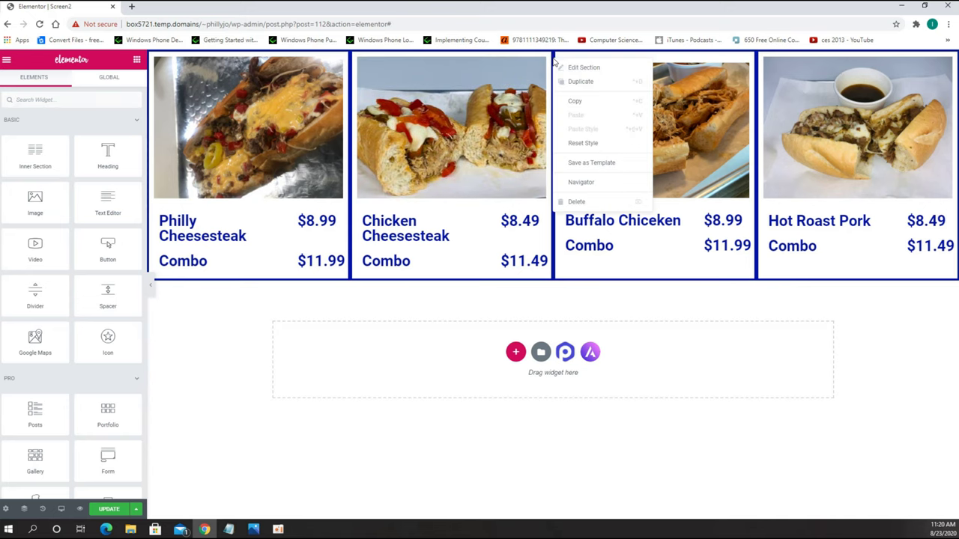
{"action": "left_click", "coordinate": [605, 90]}
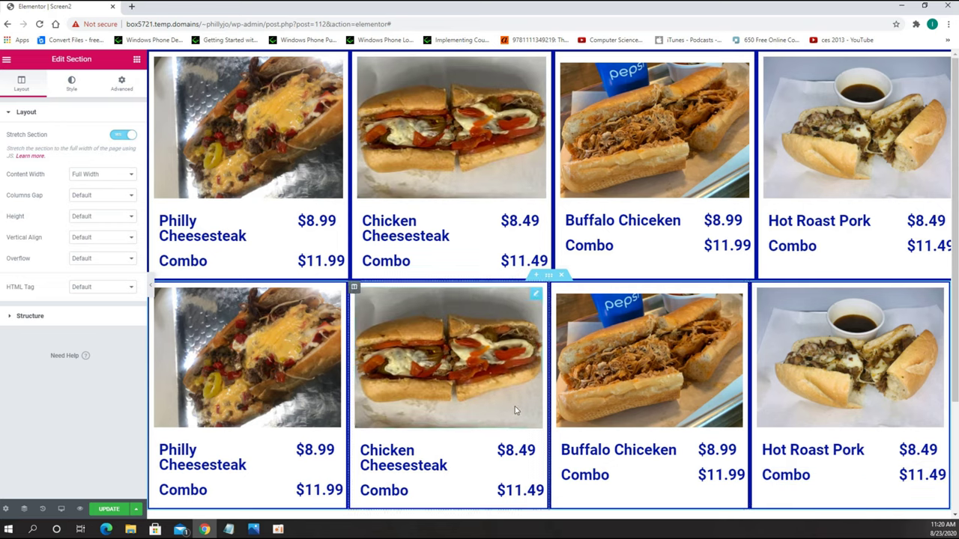
Insert Roast-Pork-Italiano.jpeg as the lower-left card's photo after previewing library images.
{"action": "left_click", "coordinate": [246, 369]}
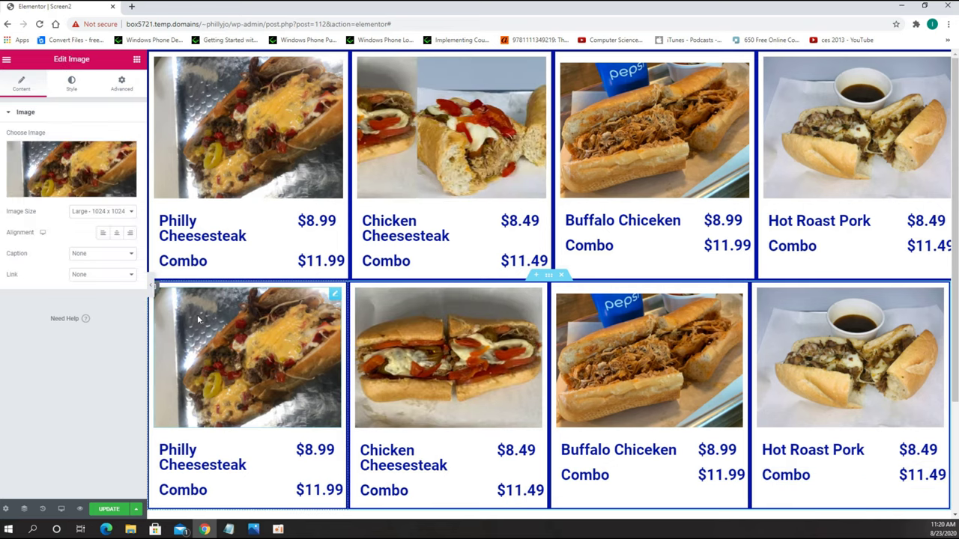
{"action": "left_click", "coordinate": [72, 166]}
{"action": "left_click", "coordinate": [283, 197]}
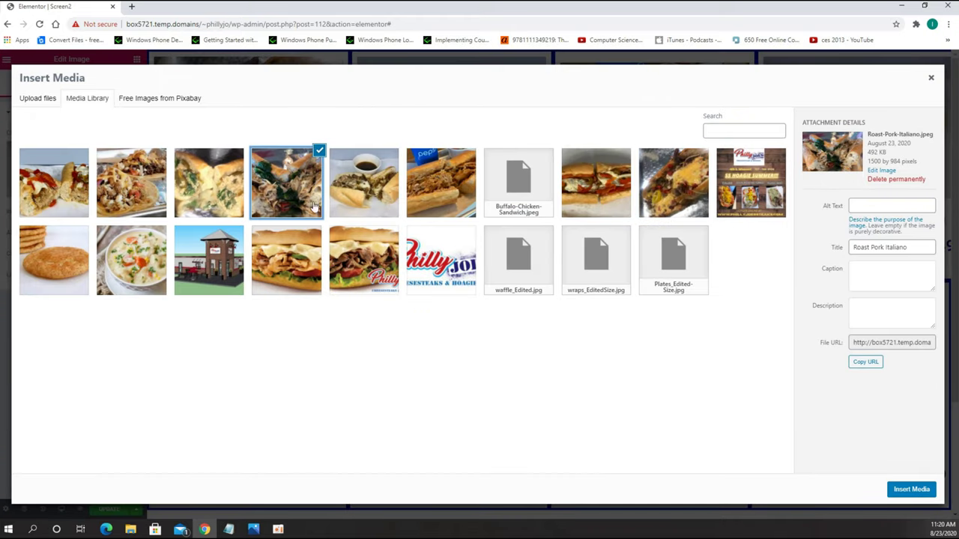
{"action": "left_click", "coordinate": [211, 186]}
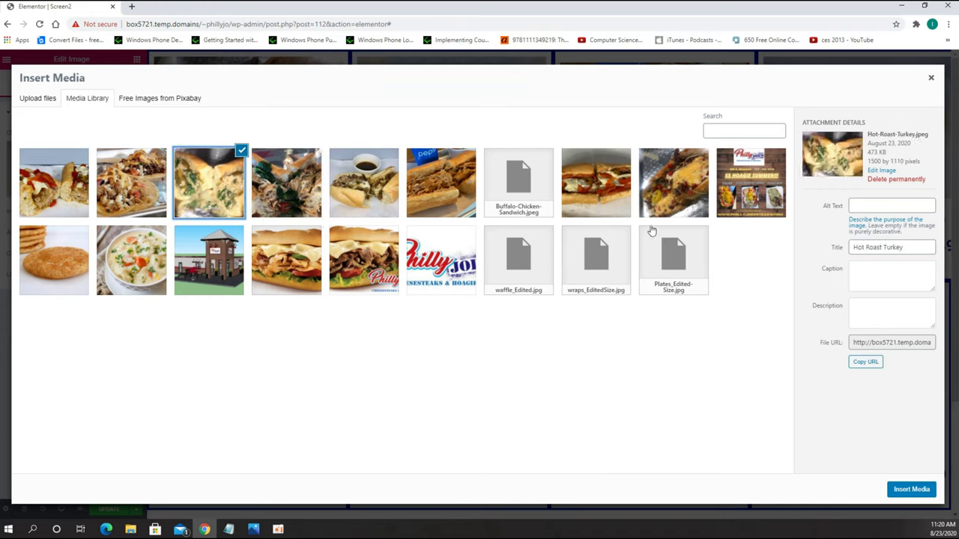
{"action": "left_click", "coordinate": [673, 206]}
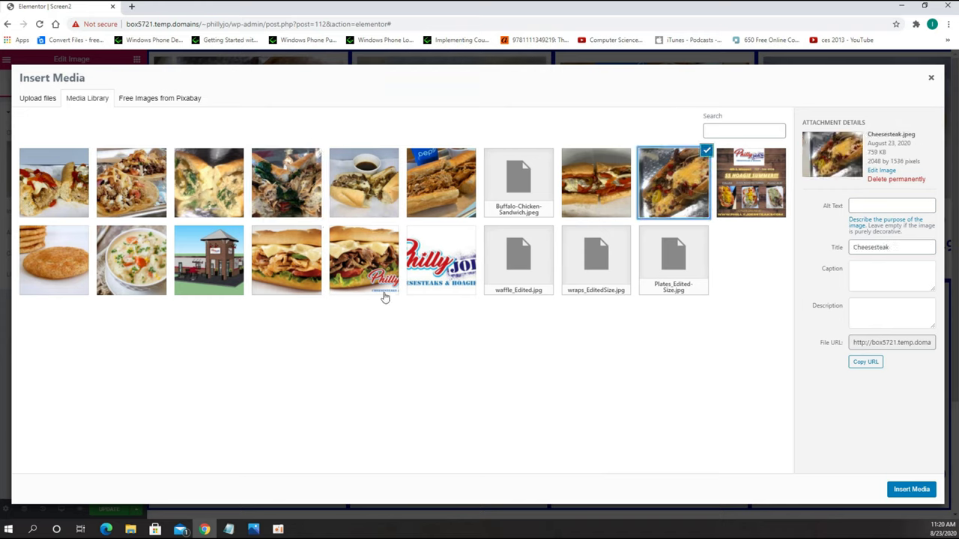
{"action": "left_click", "coordinate": [437, 189]}
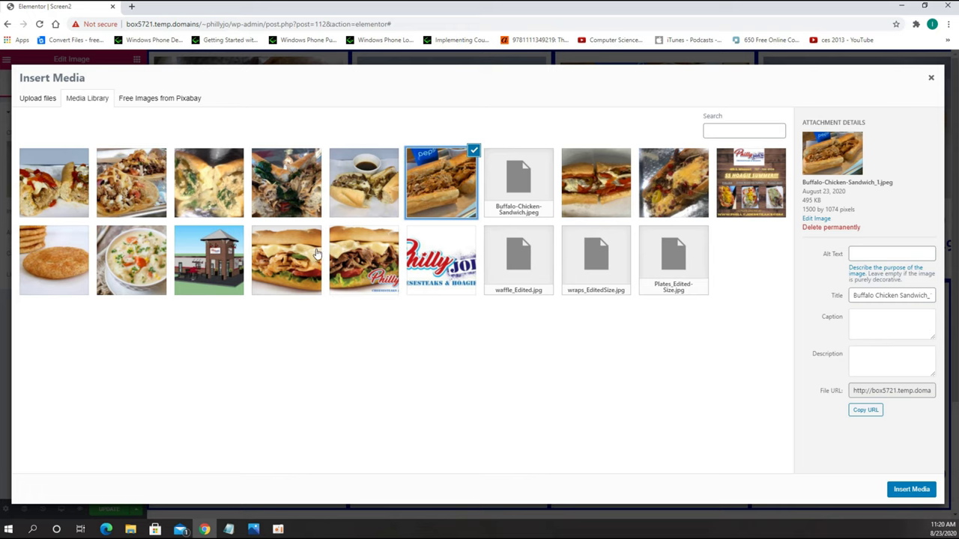
{"action": "left_click", "coordinate": [78, 187]}
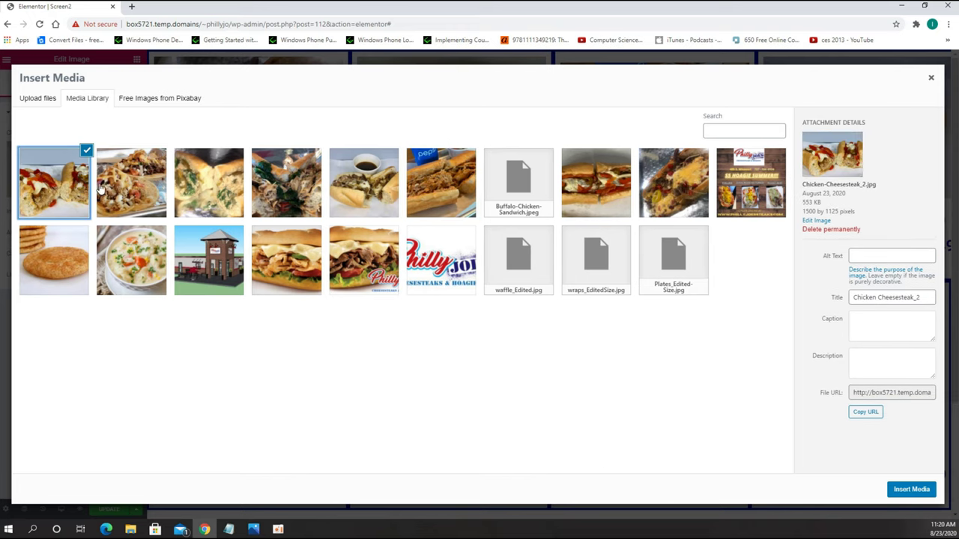
{"action": "left_click", "coordinate": [101, 189]}
{"action": "left_click", "coordinate": [186, 199]}
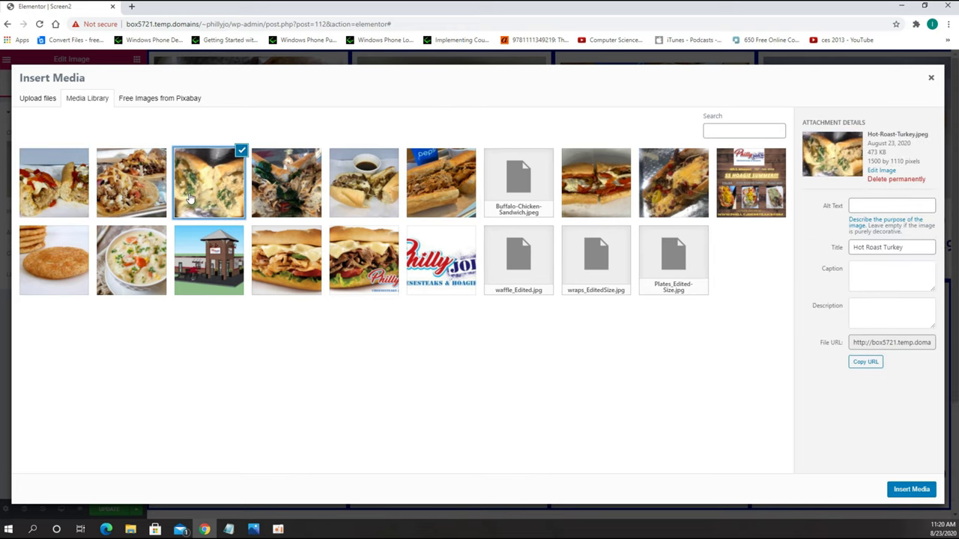
{"action": "left_click", "coordinate": [290, 197]}
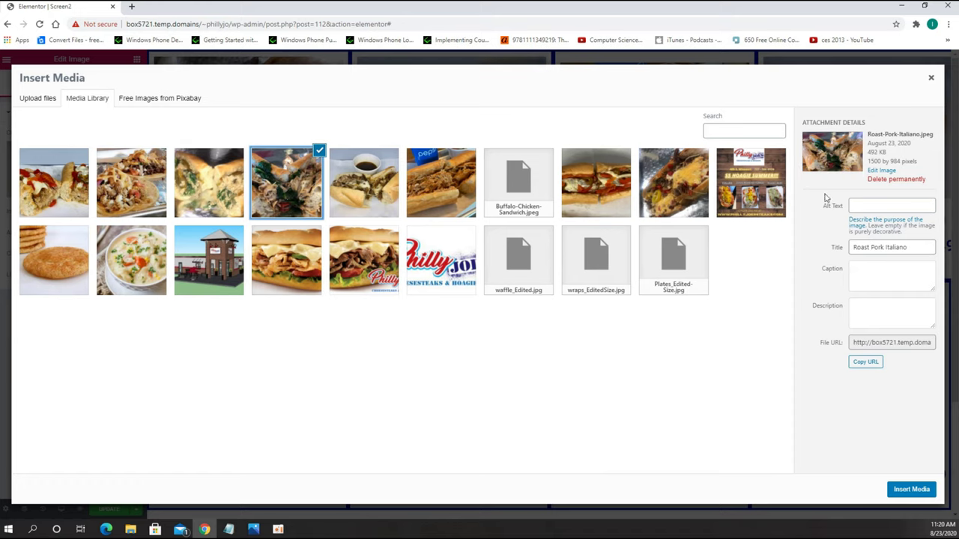
{"action": "left_click", "coordinate": [911, 489]}
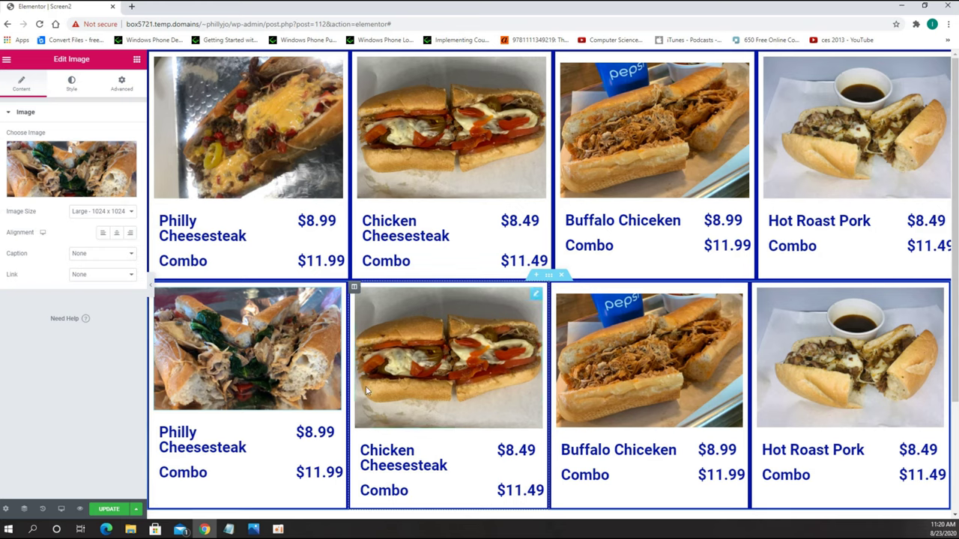
{"action": "left_click", "coordinate": [199, 443]}
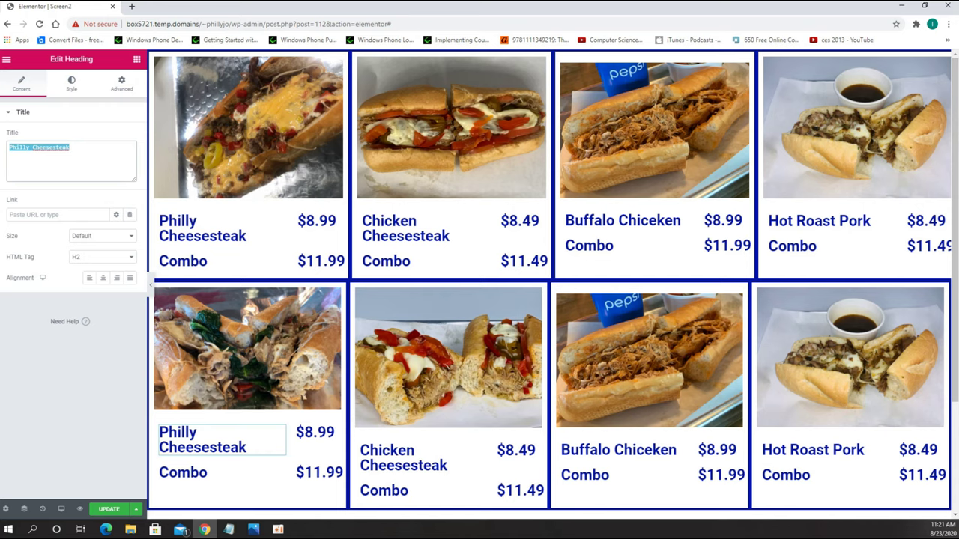
Enter 'Pork Italiano' as the lower-left card's heading title.
{"action": "type", "text": "Pork It"}
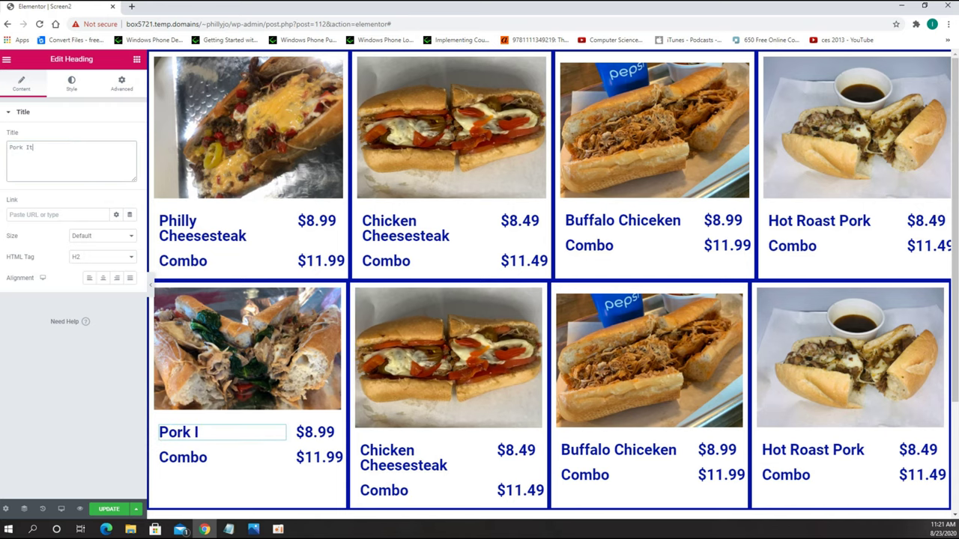
{"action": "type", "text": "aliano"}
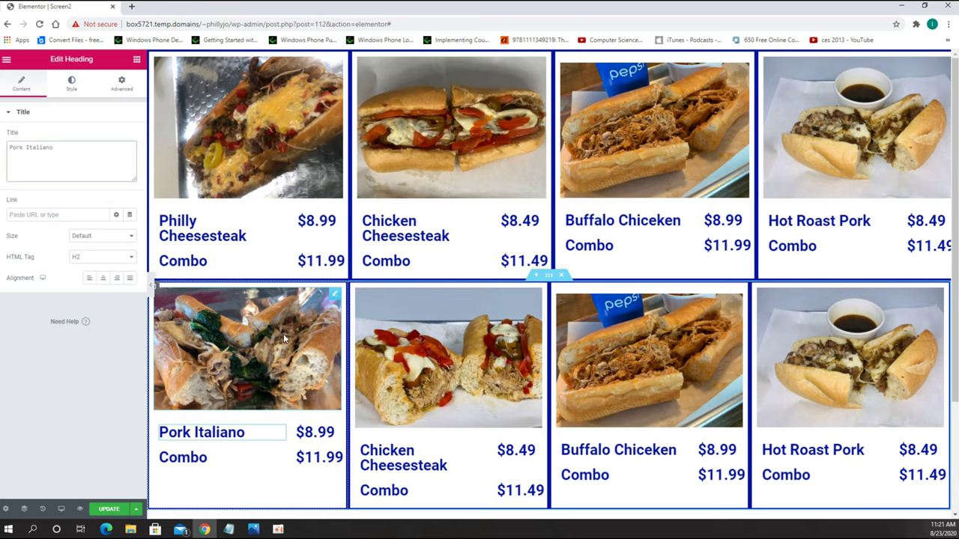
Raise the Pork Italiano image's Advanced top margin to 20 with the spinner.
{"action": "left_click", "coordinate": [335, 295]}
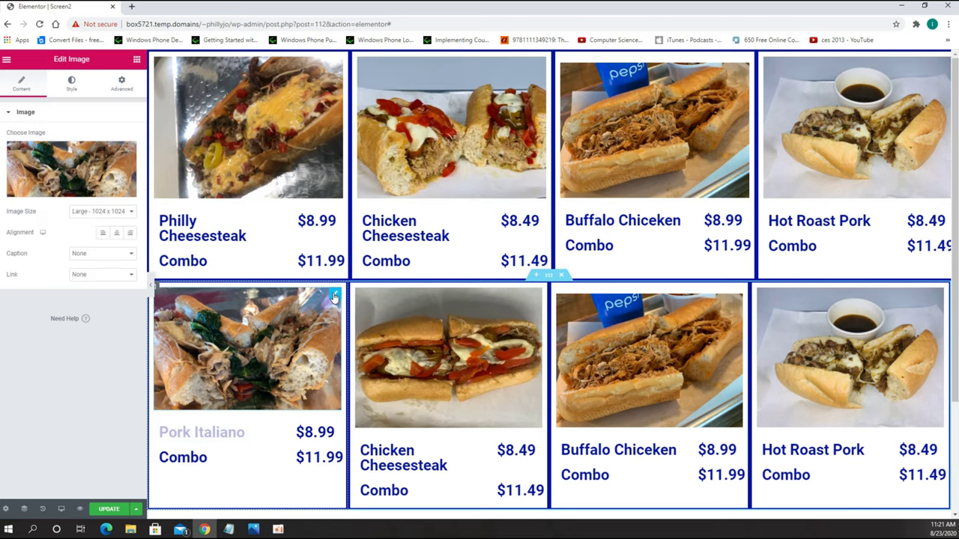
{"action": "left_click", "coordinate": [120, 86]}
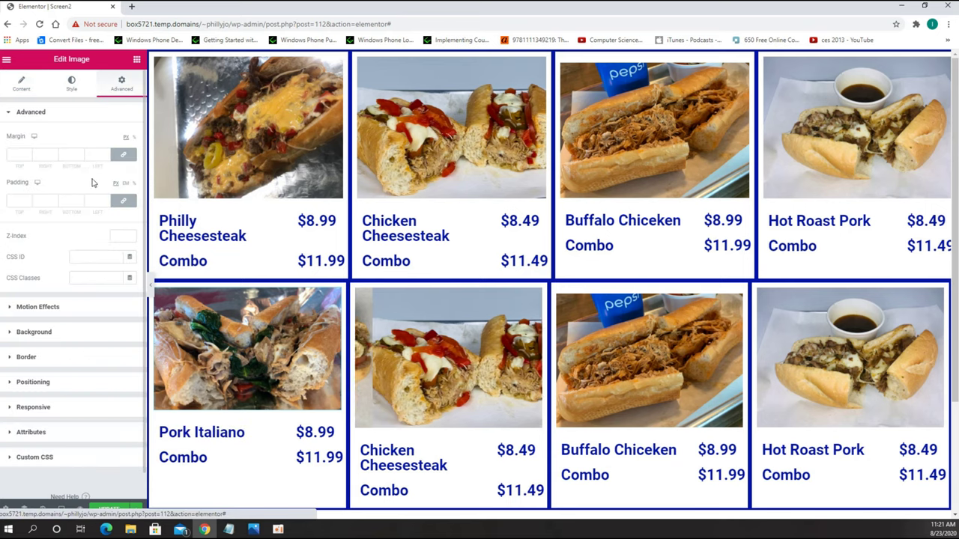
{"action": "left_click", "coordinate": [28, 155]}
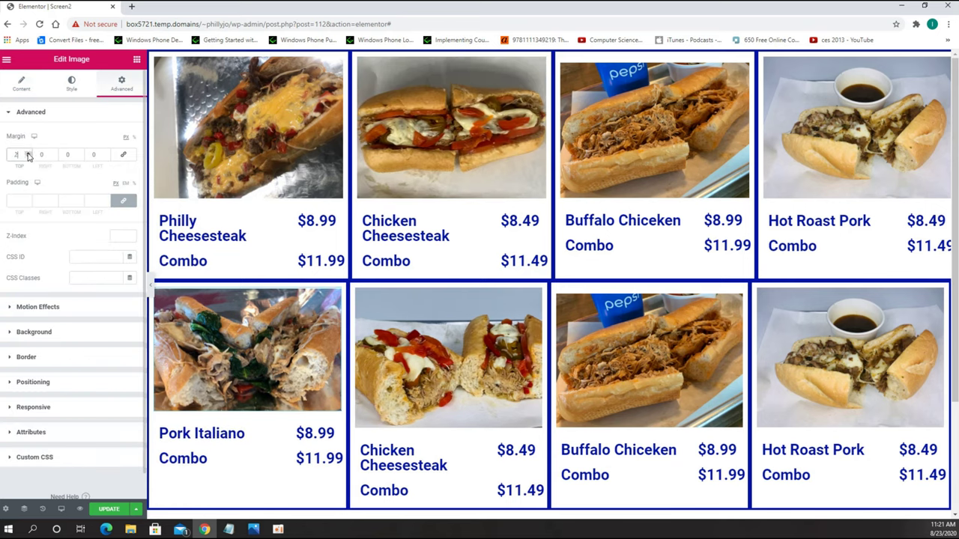
{"action": "left_click", "coordinate": [28, 154]}
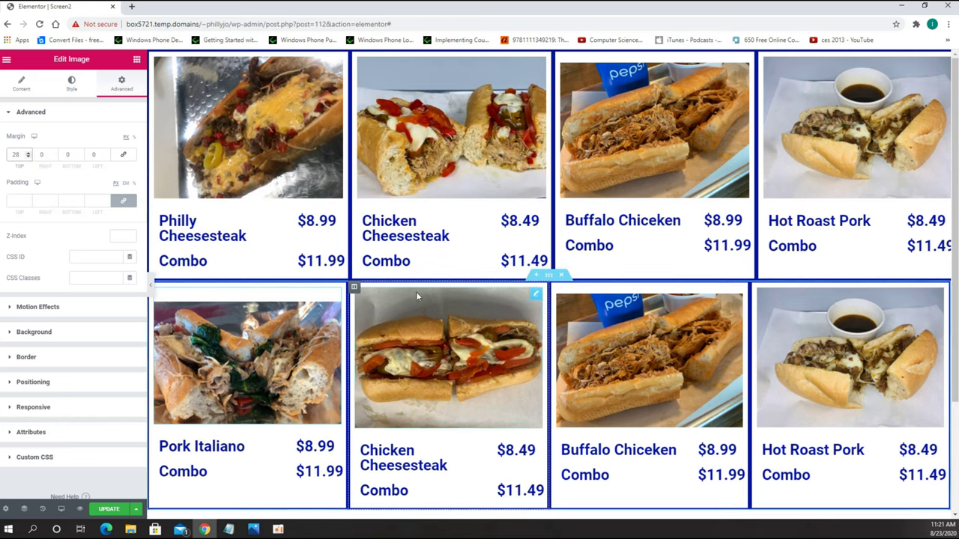
Unlink the second-row section's margins and set its top margin to 2.
{"action": "left_click", "coordinate": [549, 276]}
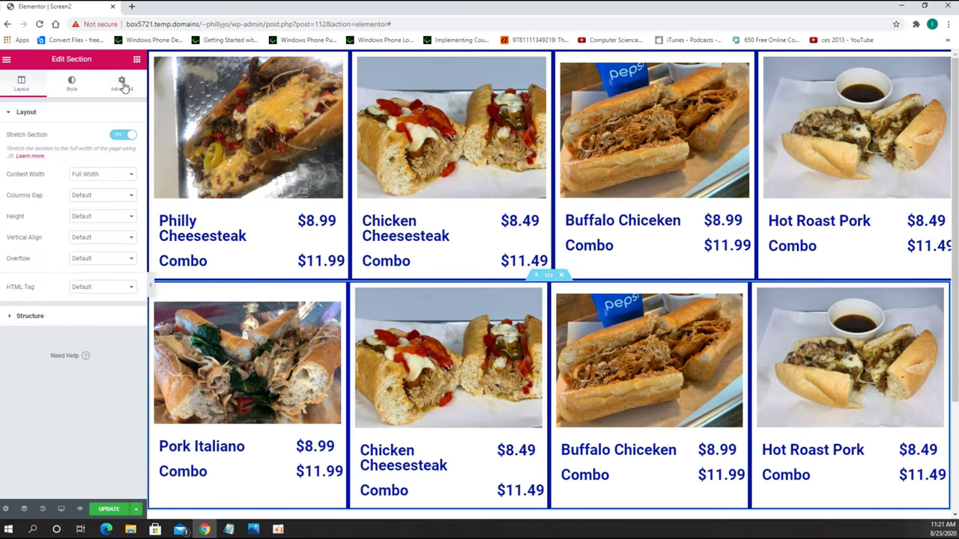
{"action": "left_click", "coordinate": [122, 83]}
{"action": "left_click", "coordinate": [124, 154]}
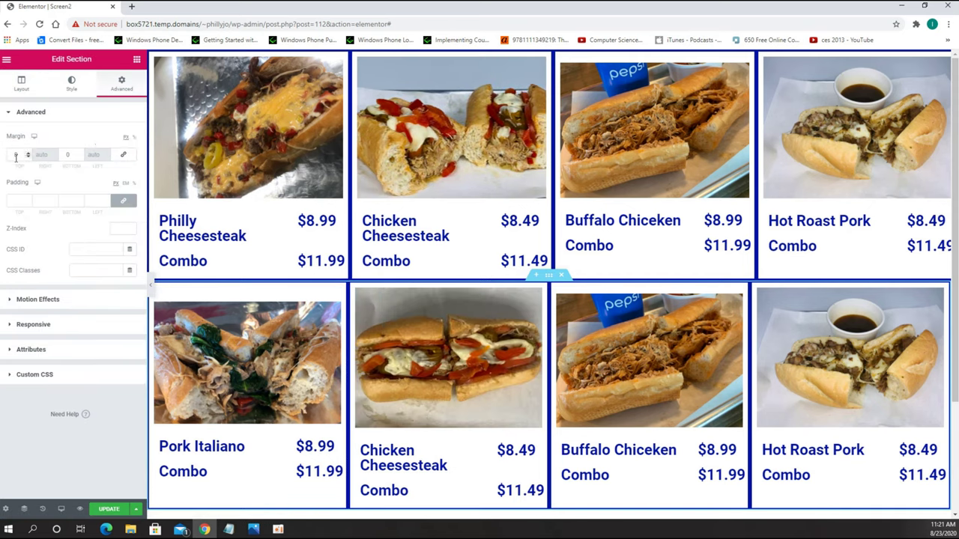
{"action": "double_click", "coordinate": [29, 153]}
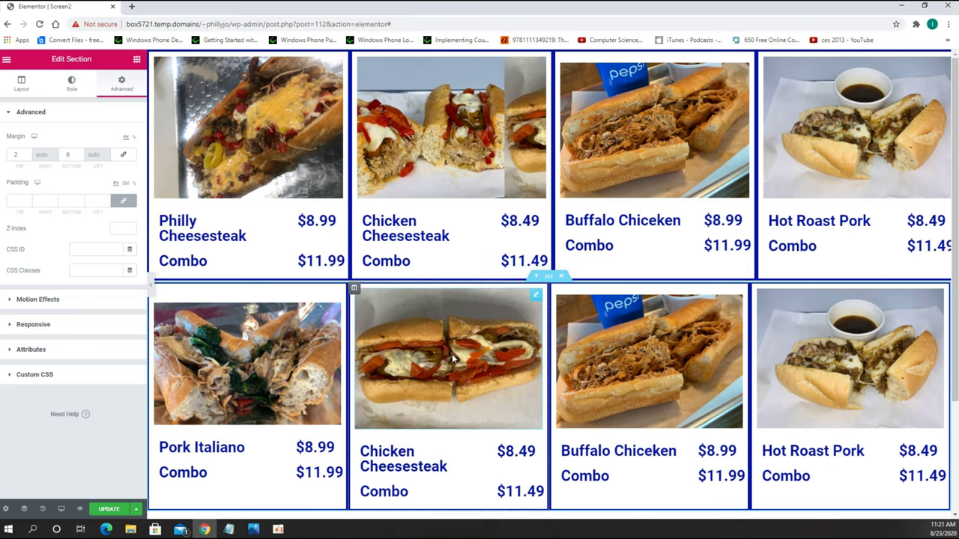
{"action": "left_click", "coordinate": [536, 295]}
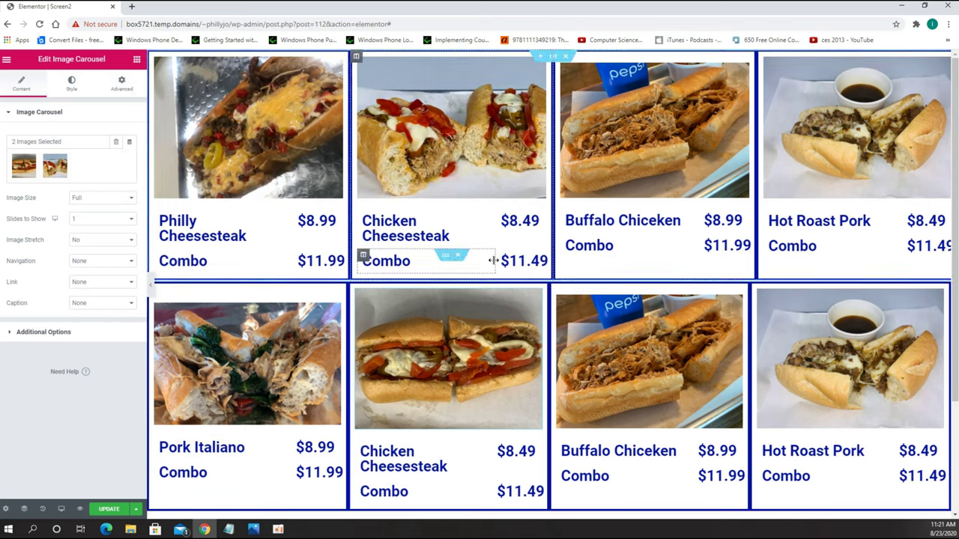
Delete the chicken image carousel from the second bottom-row card.
{"action": "right_click", "coordinate": [538, 303]}
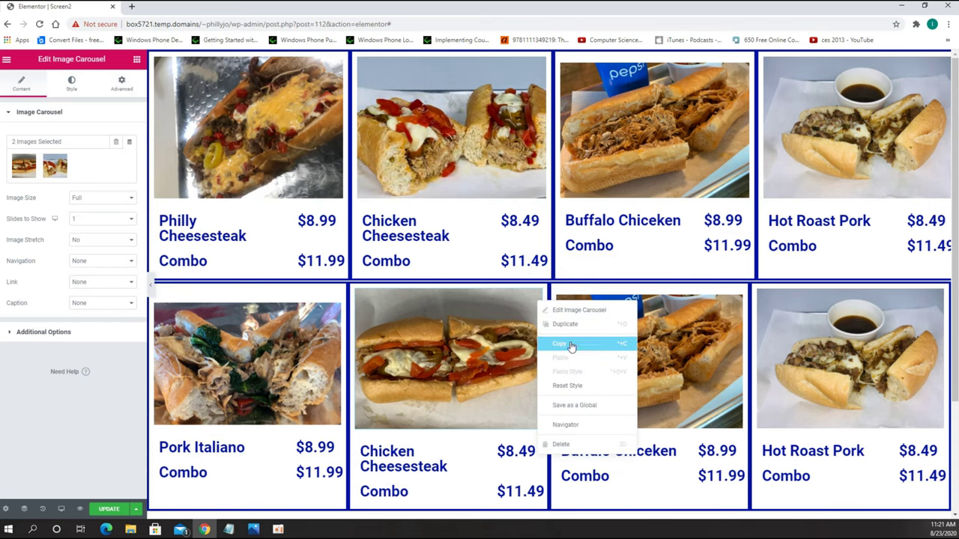
{"action": "left_click", "coordinate": [502, 317]}
{"action": "right_click", "coordinate": [532, 301]}
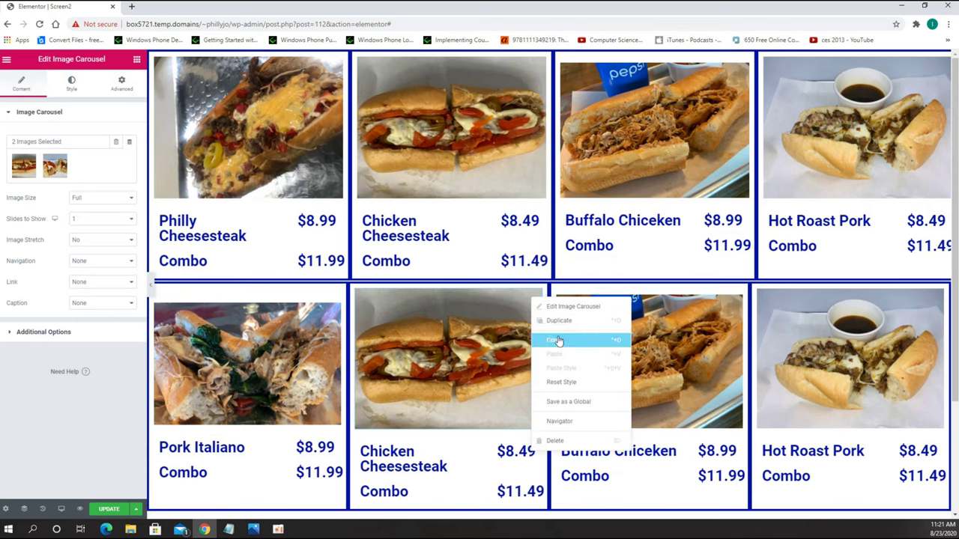
{"action": "left_click", "coordinate": [565, 443]}
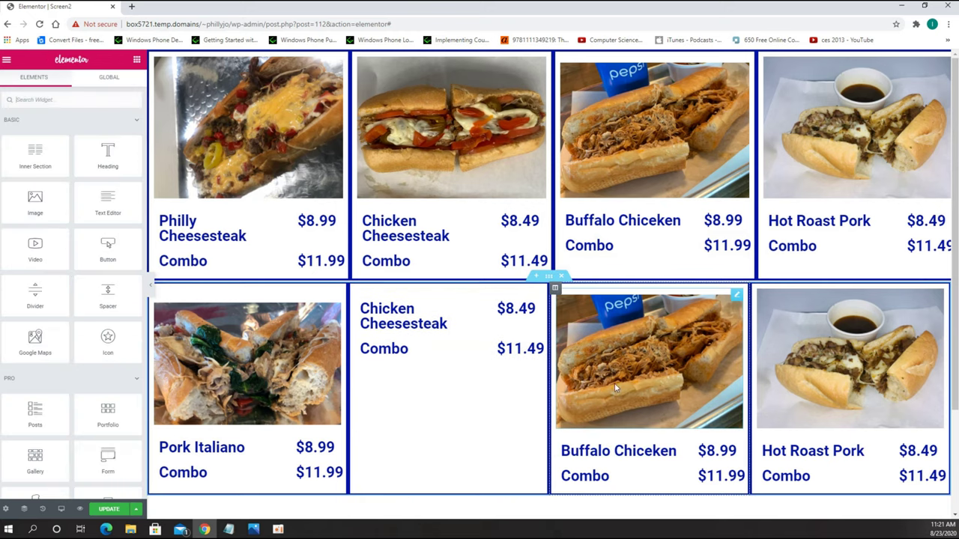
Duplicate the Buffalo Chicken photo and place the copy above the Chicken Cheesesteak text.
{"action": "left_click", "coordinate": [715, 308]}
{"action": "right_click", "coordinate": [733, 303]}
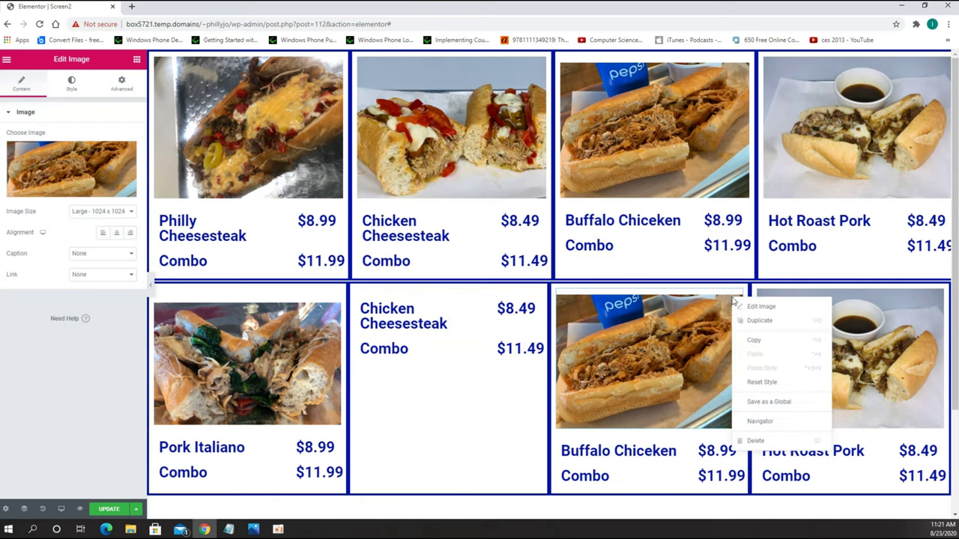
{"action": "left_click", "coordinate": [761, 321]}
{"action": "left_click_drag", "start_coordinate": [737, 447], "coordinate": [409, 293]}
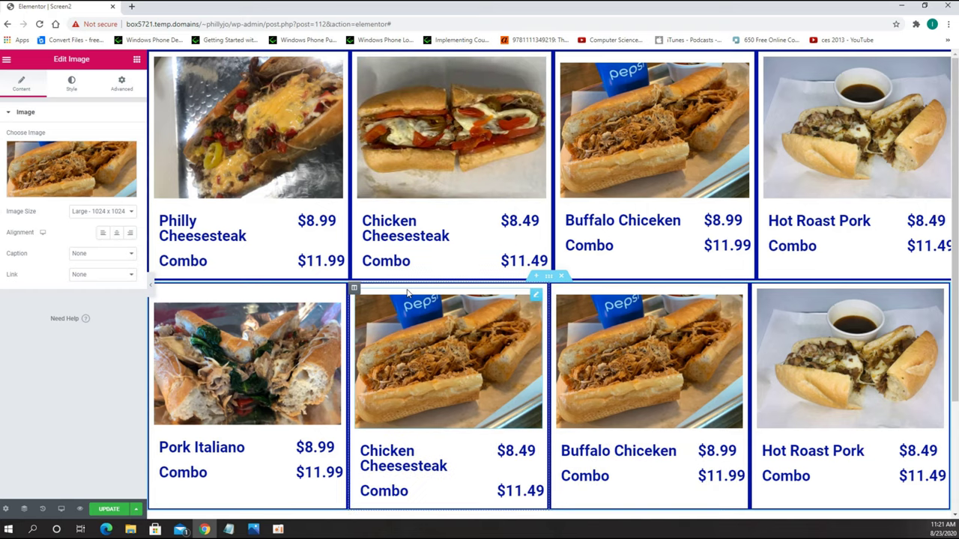
{"action": "left_click", "coordinate": [62, 165]}
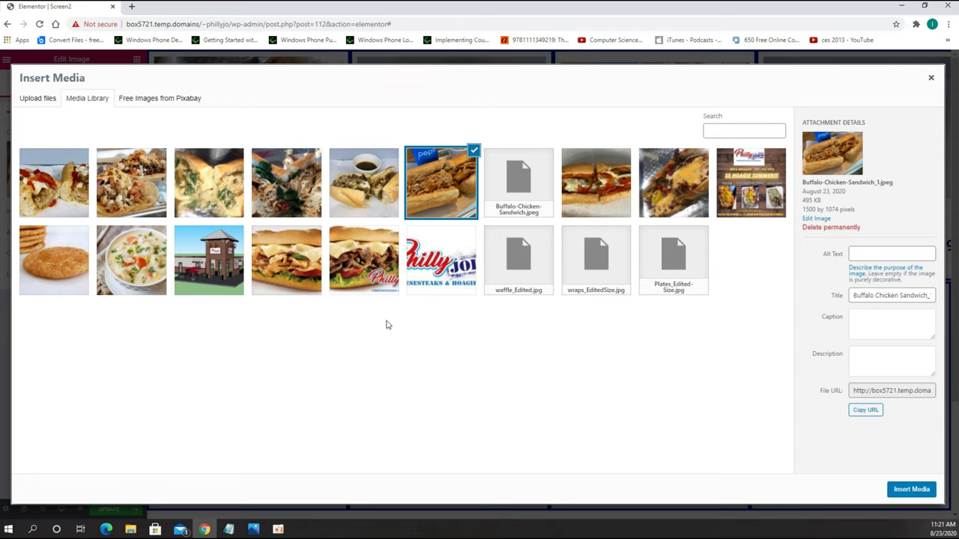
Insert the Hot Roast Turkey photo in place of the copied Buffalo Chicken image.
{"action": "left_click", "coordinate": [221, 201]}
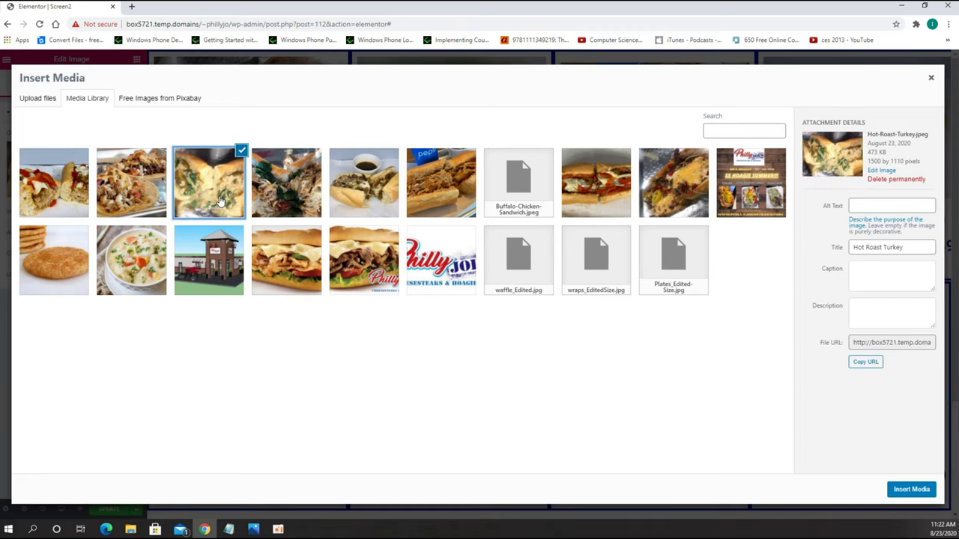
{"action": "left_click", "coordinate": [910, 490]}
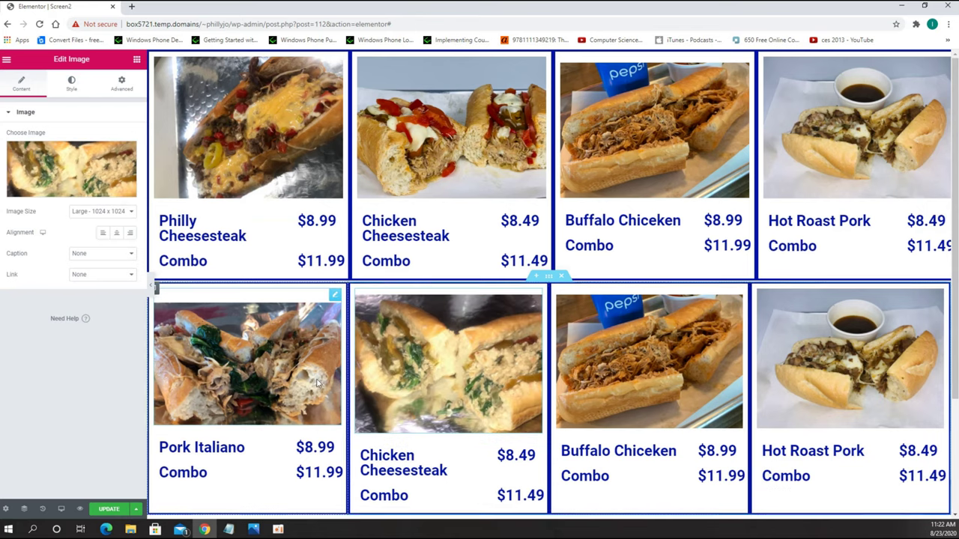
Retitle the card 'Hot Roast Turkey' and change its prices to $7.99 and combo $10.99.
{"action": "left_click", "coordinate": [409, 465]}
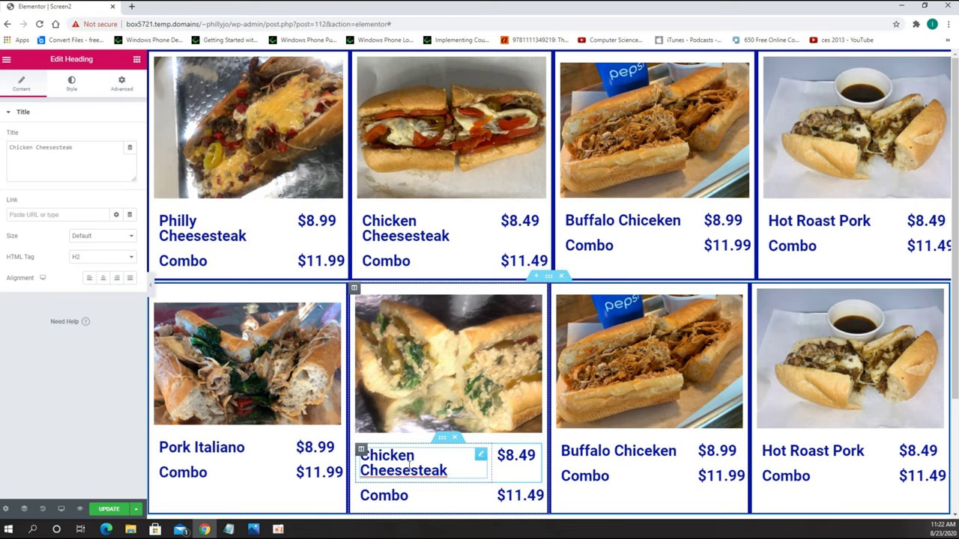
{"action": "triple_click", "coordinate": [97, 156]}
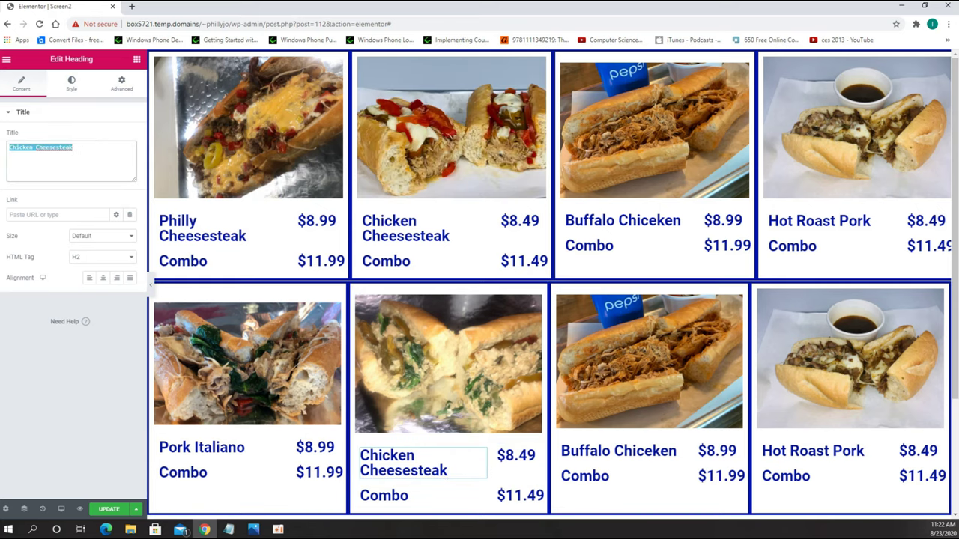
{"action": "type", "text": "Hot"}
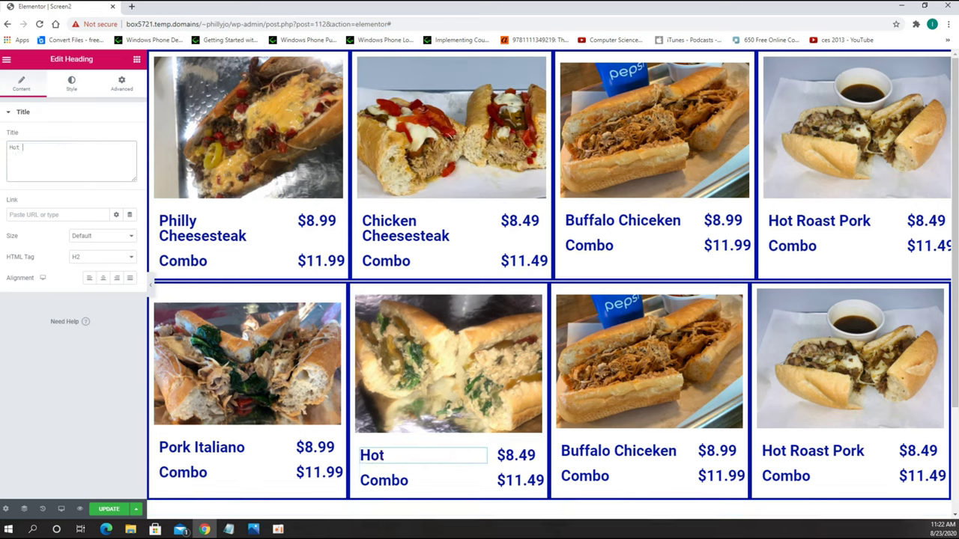
{"action": "type", "text": " Roast Turkey"}
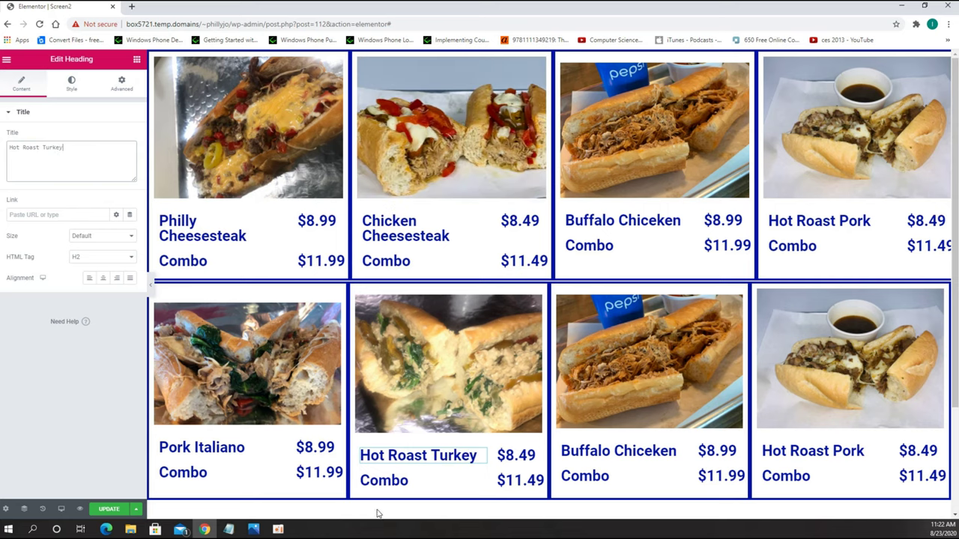
{"action": "left_click", "coordinate": [509, 454]}
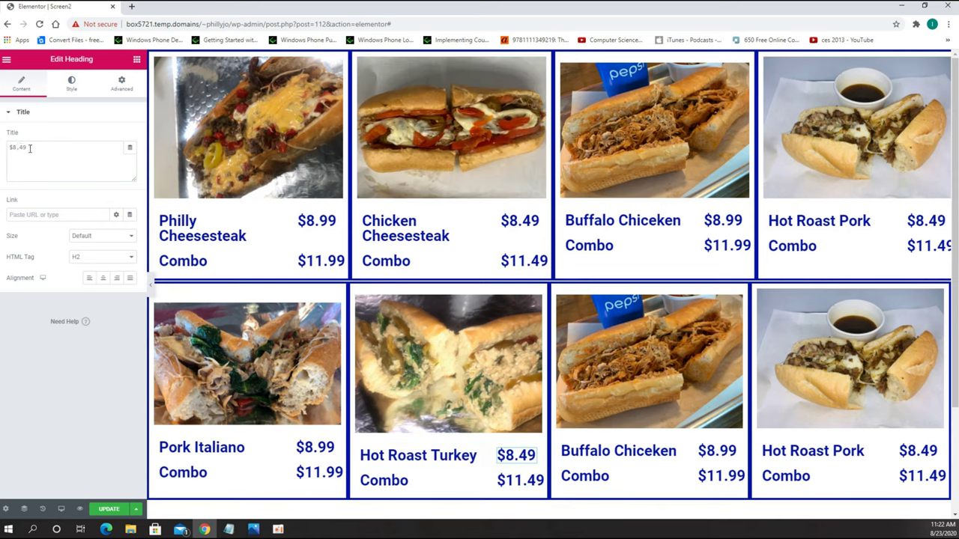
{"action": "type", "text": "$"}
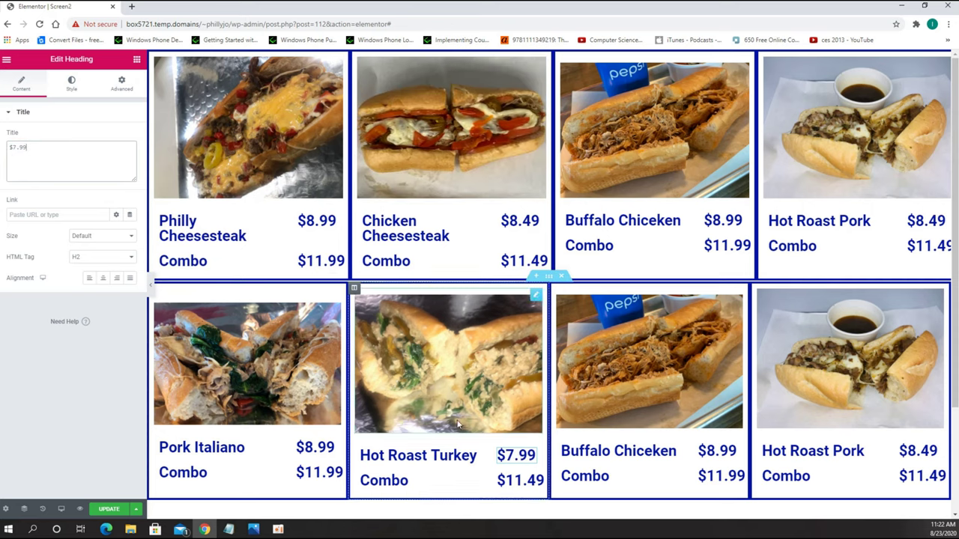
{"action": "left_click", "coordinate": [518, 483]}
{"action": "left_click_drag", "start_coordinate": [54, 148], "coordinate": [13, 155]}
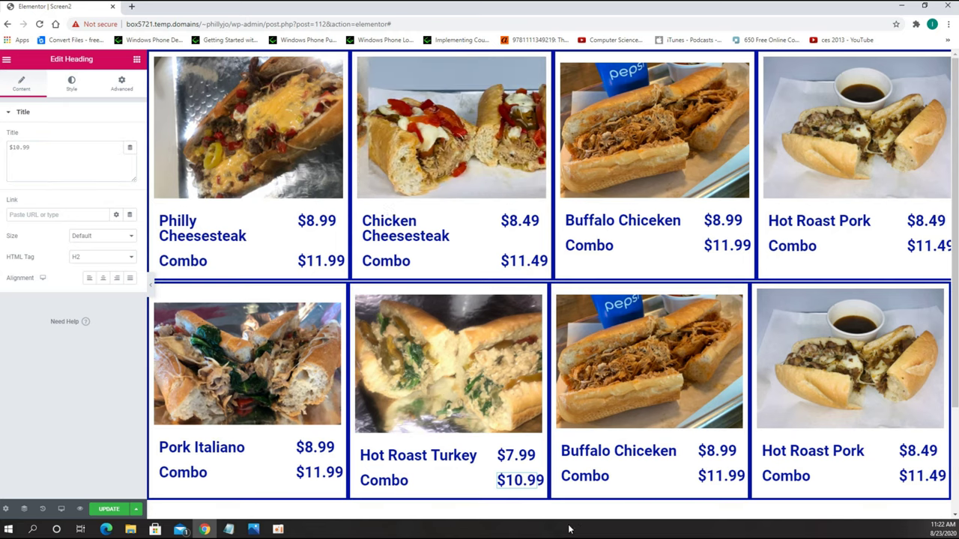
{"action": "left_click", "coordinate": [630, 344]}
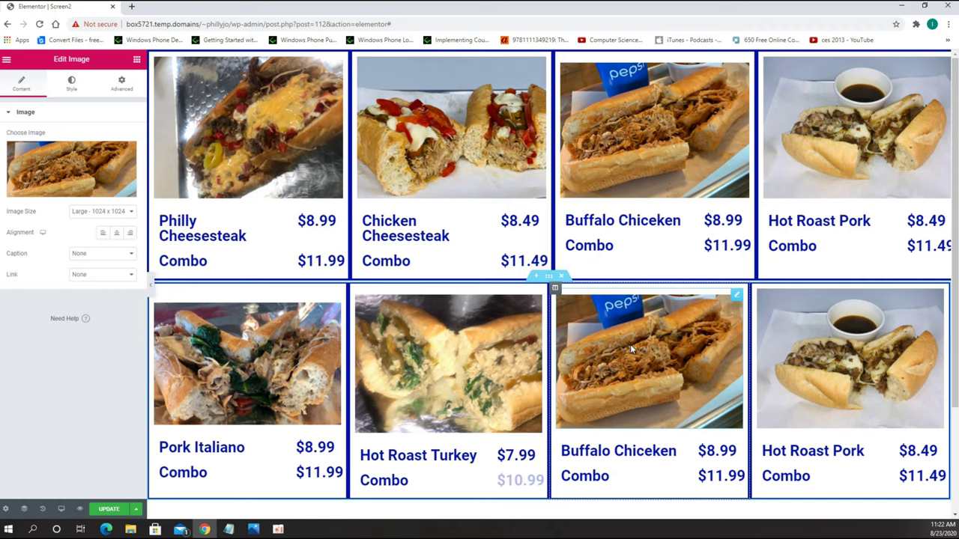
Replace the third bottom-row card's Buffalo Chicken photo with the tacos image.
{"action": "left_click", "coordinate": [98, 163]}
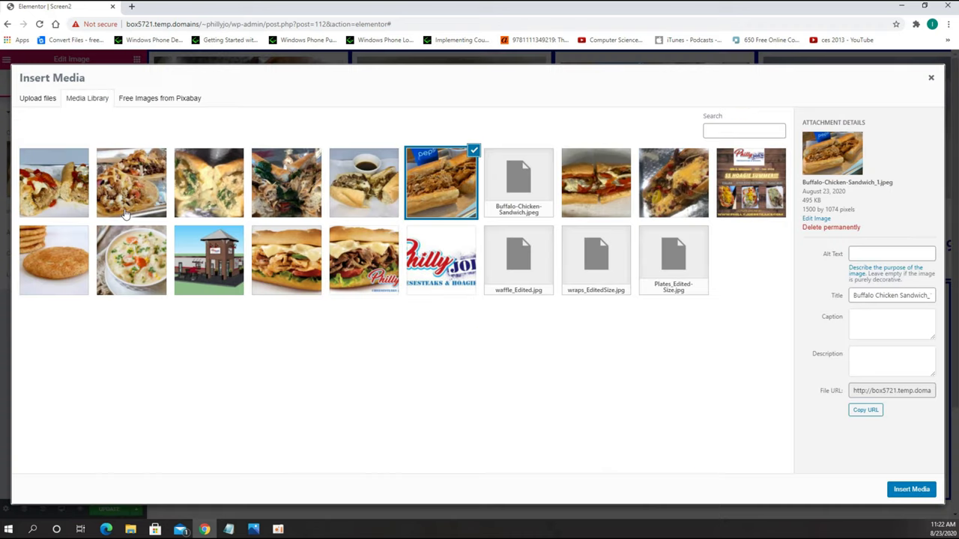
{"action": "left_click", "coordinate": [132, 193]}
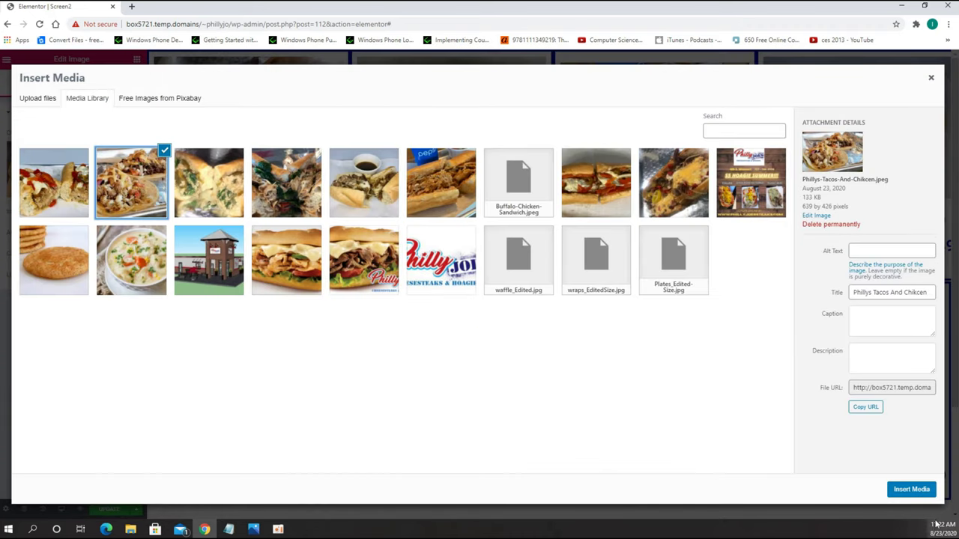
{"action": "left_click", "coordinate": [910, 489]}
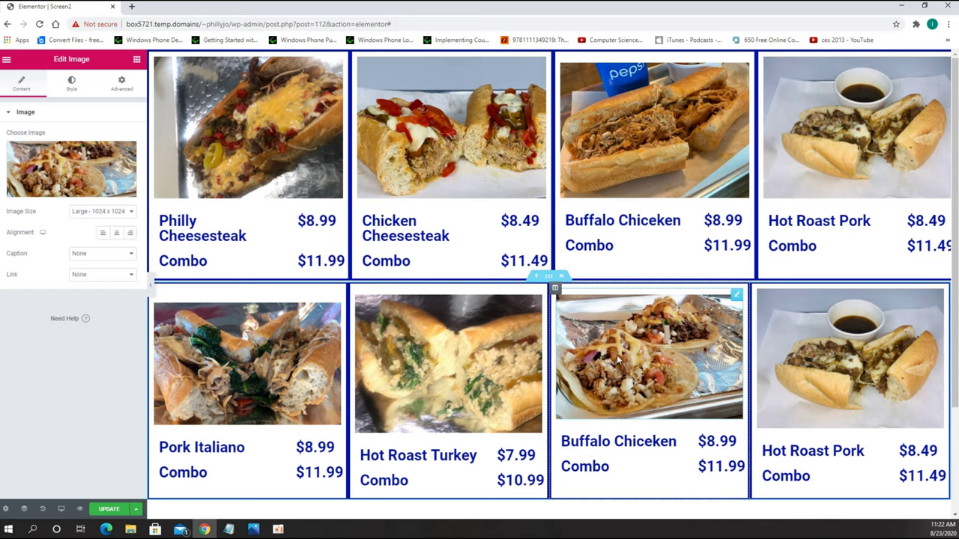
Set the tacos photo's top margin to 34 to lower it.
{"action": "left_click", "coordinate": [120, 82]}
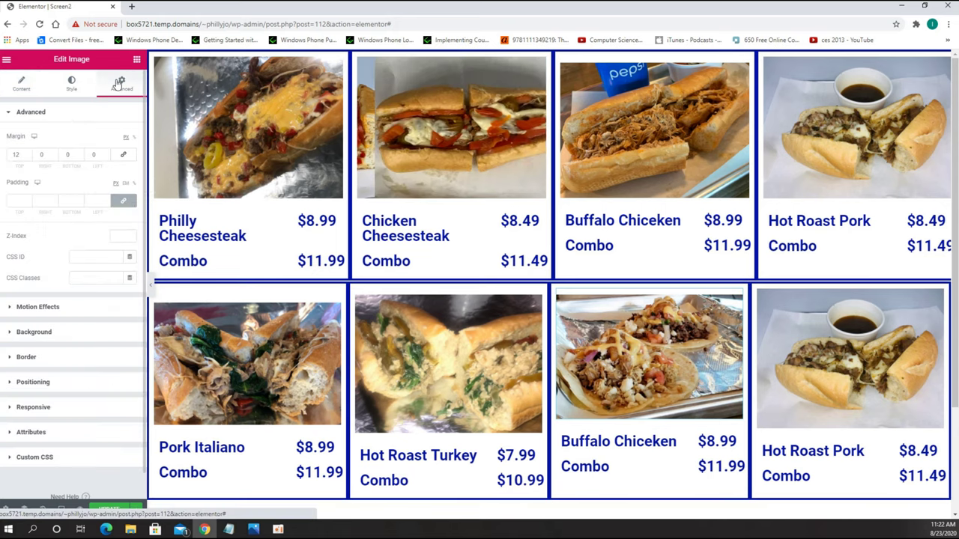
{"action": "left_click", "coordinate": [28, 153]}
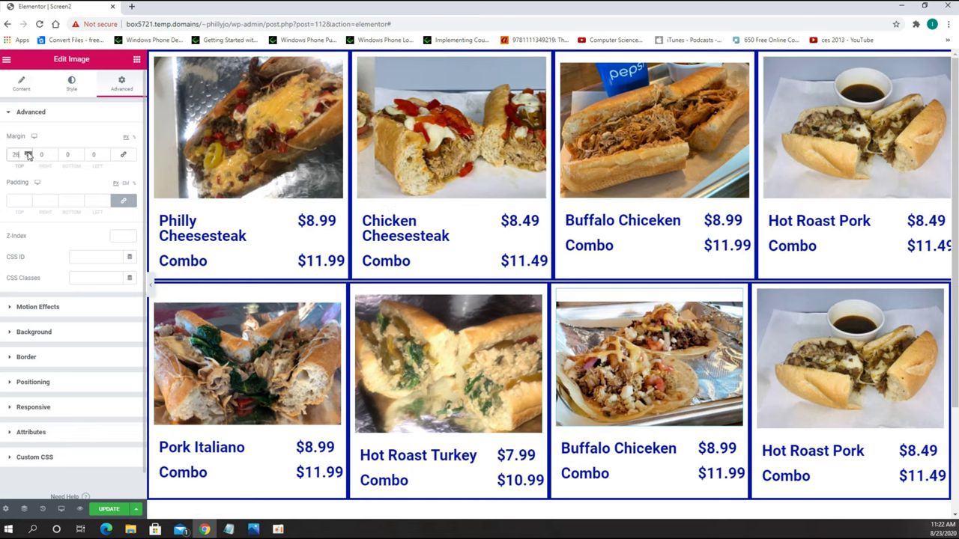
{"action": "left_click", "coordinate": [27, 153]}
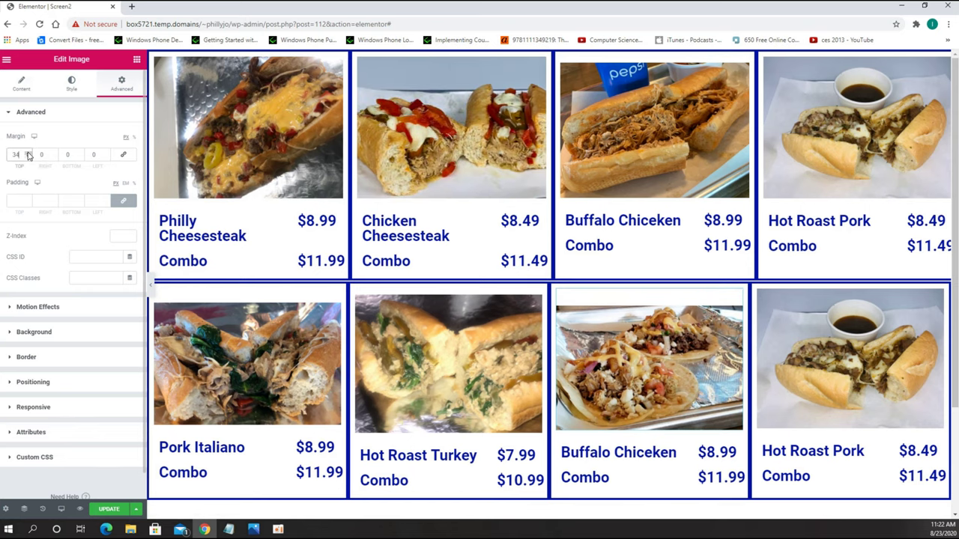
Rename the third card's Buffalo Chiceken heading to 'Philly Tacos'.
{"action": "left_click", "coordinate": [663, 452]}
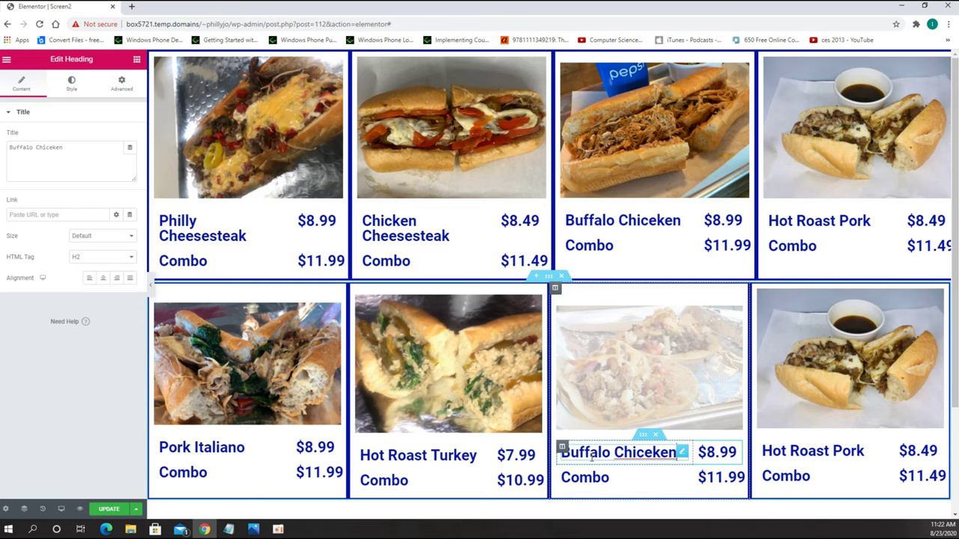
{"action": "type", "text": "Philly Tacos"}
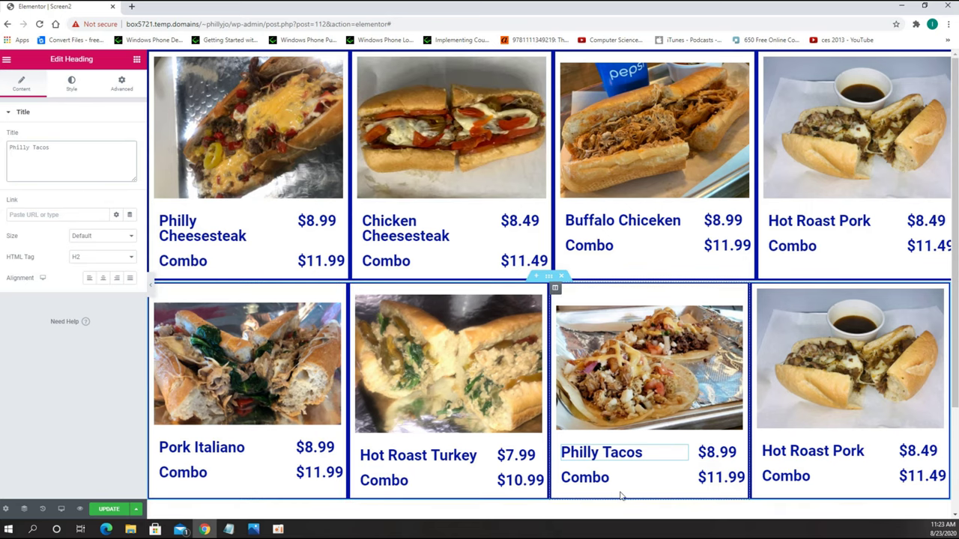
{"action": "left_click", "coordinate": [861, 386]}
Replace the last card's Hot Roast Pork photo with the Philly Joe's logo.
{"action": "left_click", "coordinate": [75, 177]}
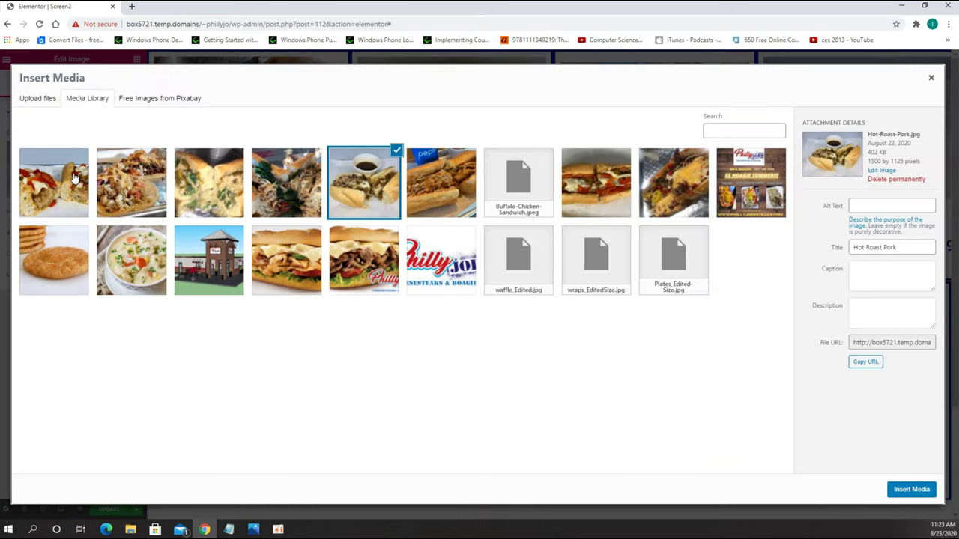
{"action": "left_click", "coordinate": [442, 278]}
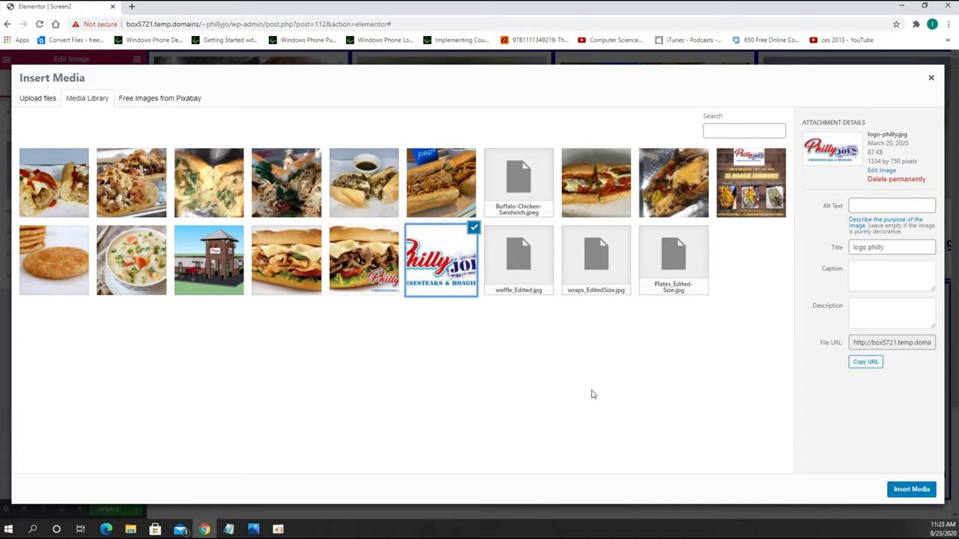
{"action": "left_click", "coordinate": [911, 489]}
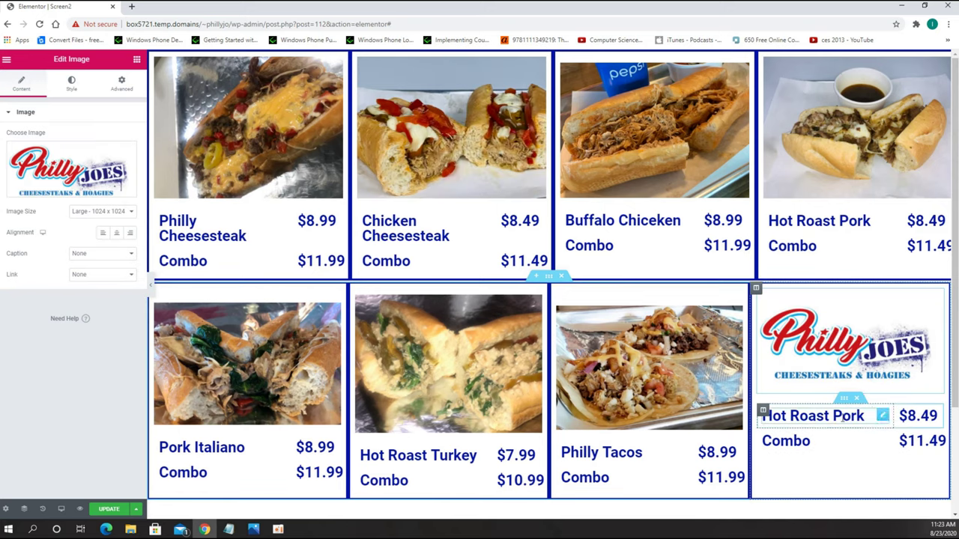
Remove the Hot Roast Pork $8.49 and Combo $11.49 price rows from the last card.
{"action": "left_click", "coordinate": [844, 399]}
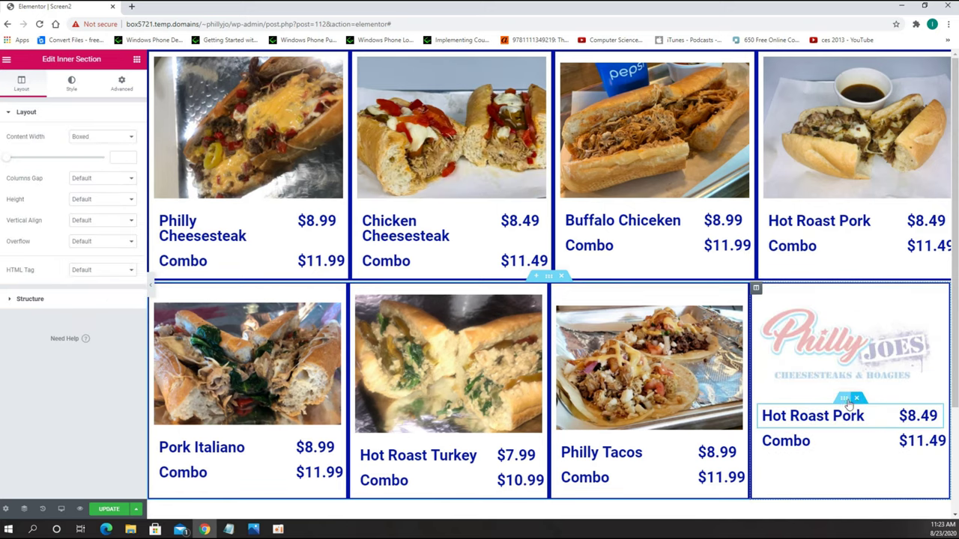
{"action": "key", "text": "Delete"}
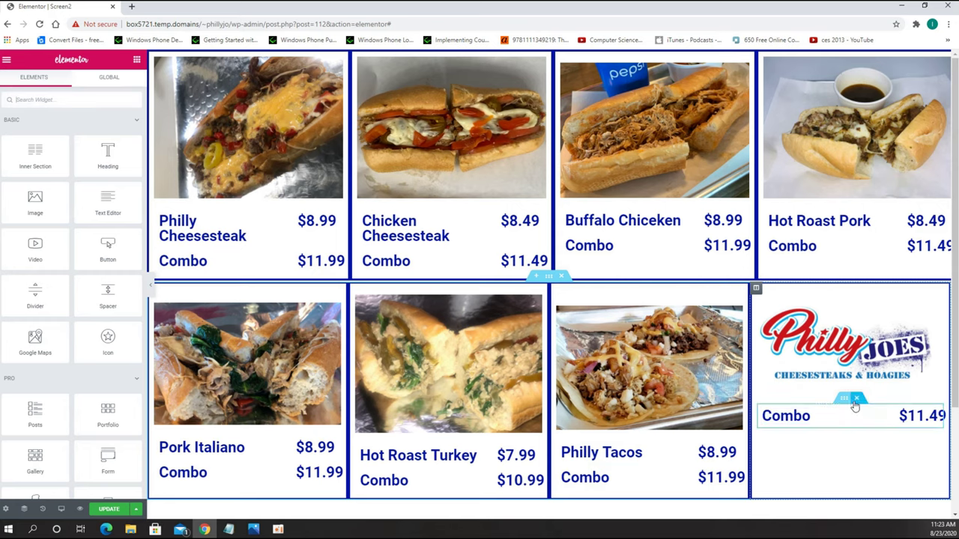
{"action": "left_click", "coordinate": [855, 399]}
Unlink the logo's margins and raise its top margin to move it lower.
{"action": "left_click", "coordinate": [839, 345]}
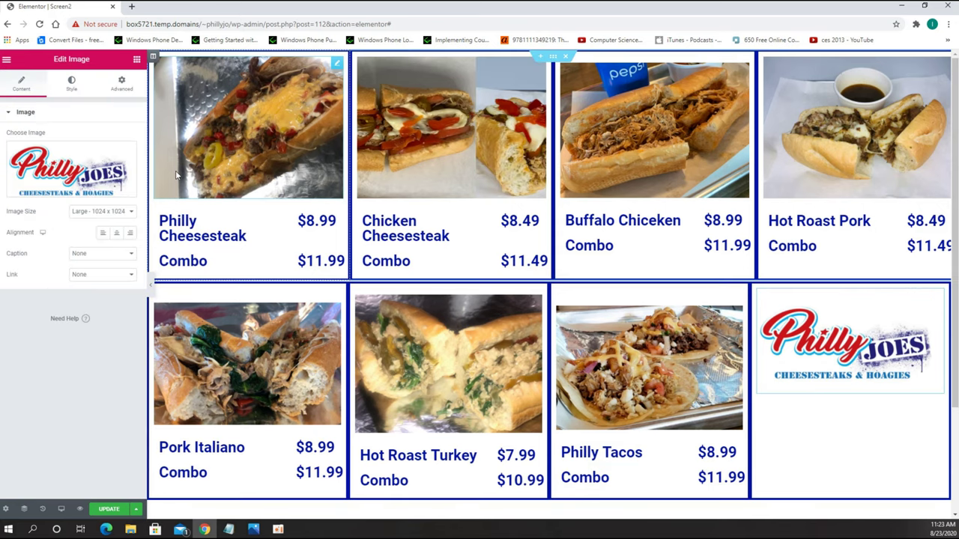
{"action": "left_click", "coordinate": [122, 84]}
{"action": "left_click", "coordinate": [135, 157]}
{"action": "left_click", "coordinate": [29, 153]}
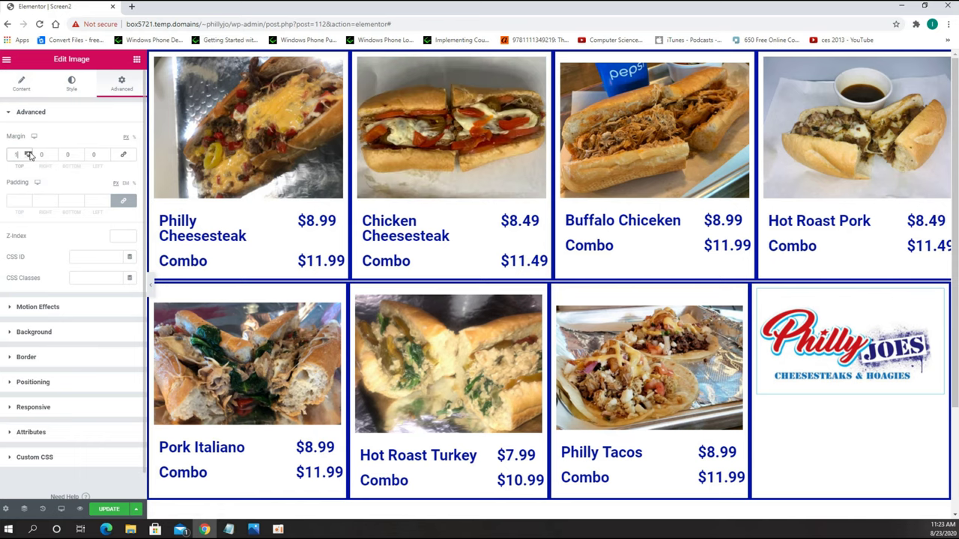
{"action": "left_click_drag", "start_coordinate": [29, 154], "coordinate": [29, 154]}
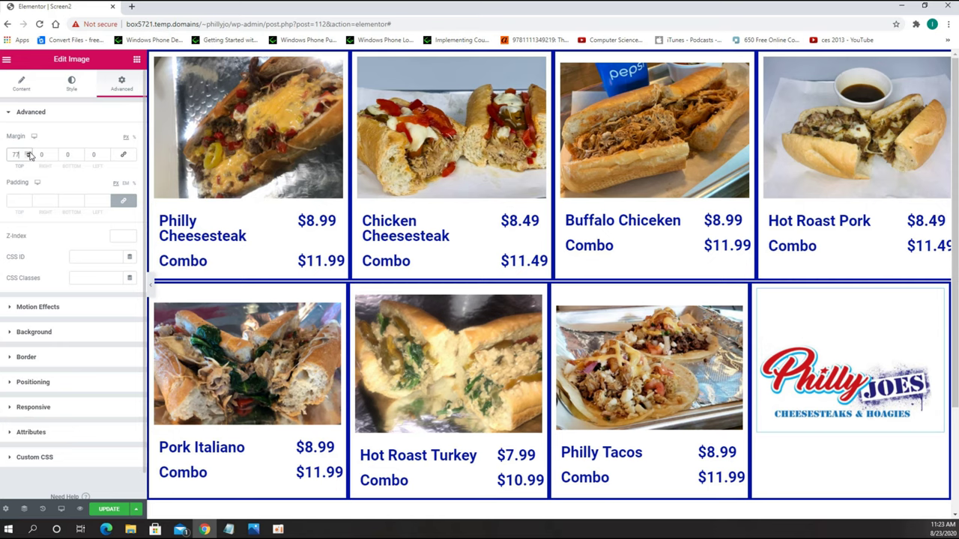